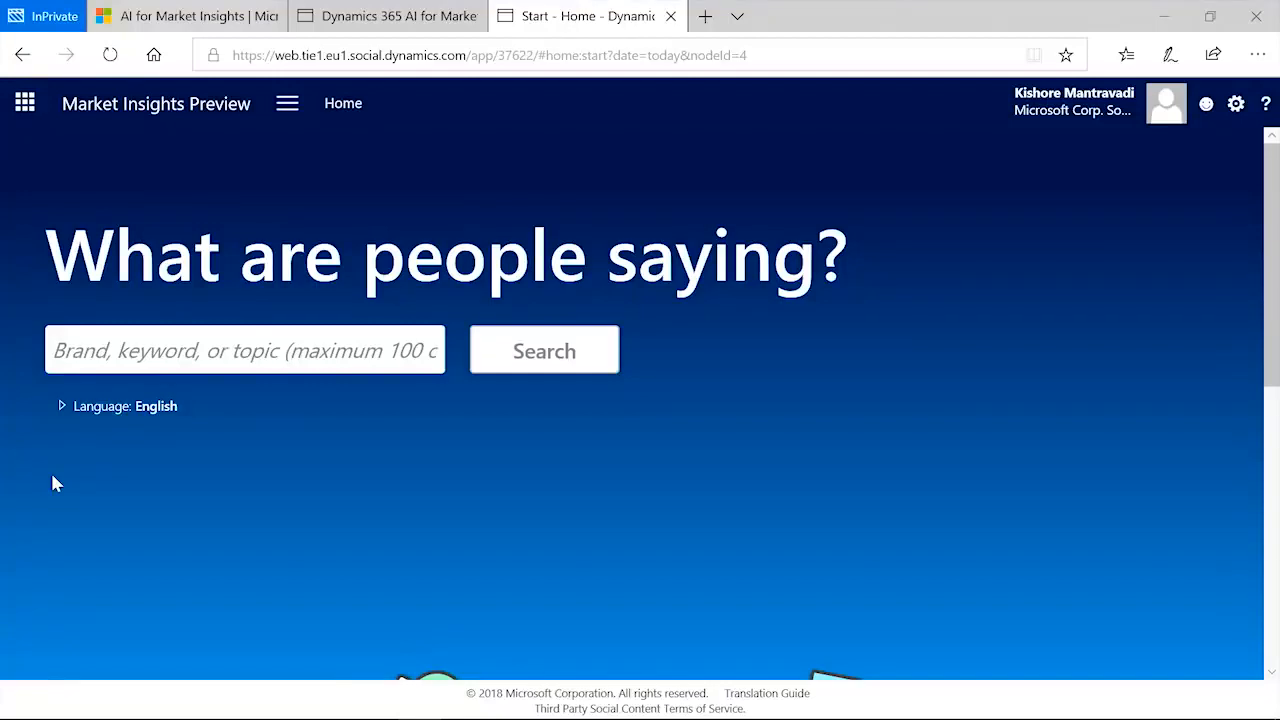
# Search for what people are saying about "Dynamics 365 AI" with the language kept as English
pyautogui.click(151, 346)
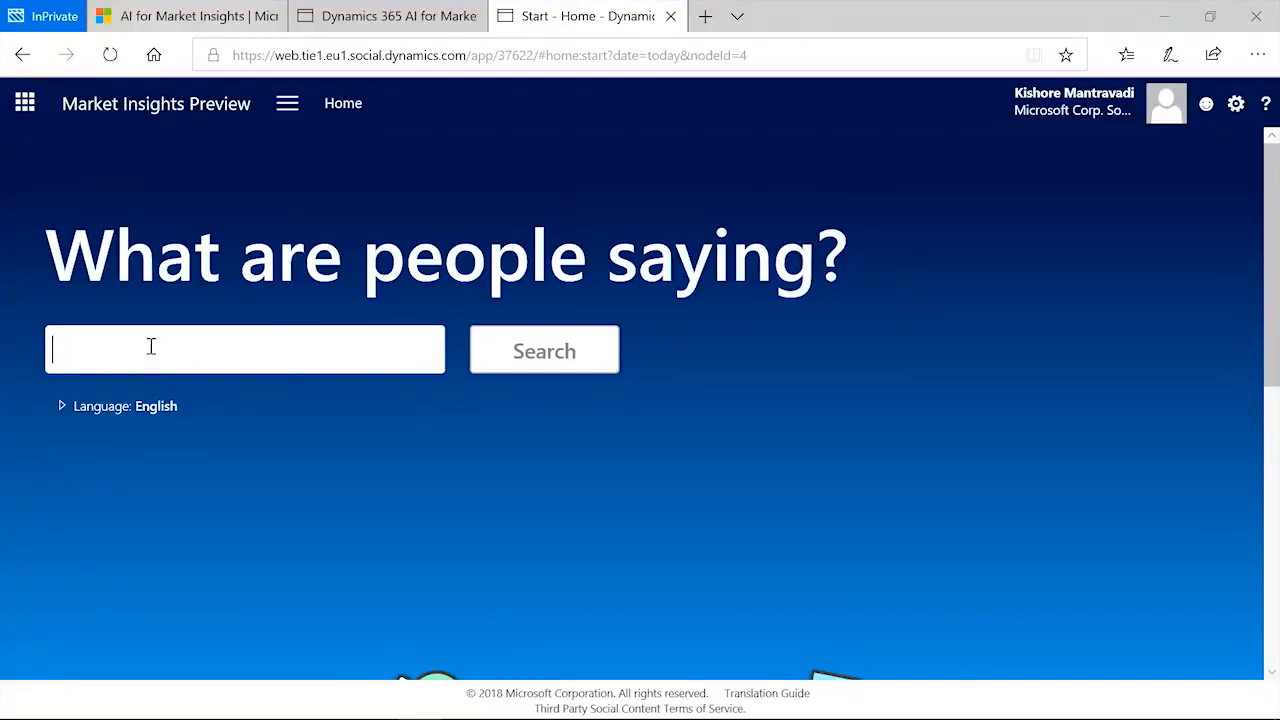
pyautogui.write('Dynamics 36')
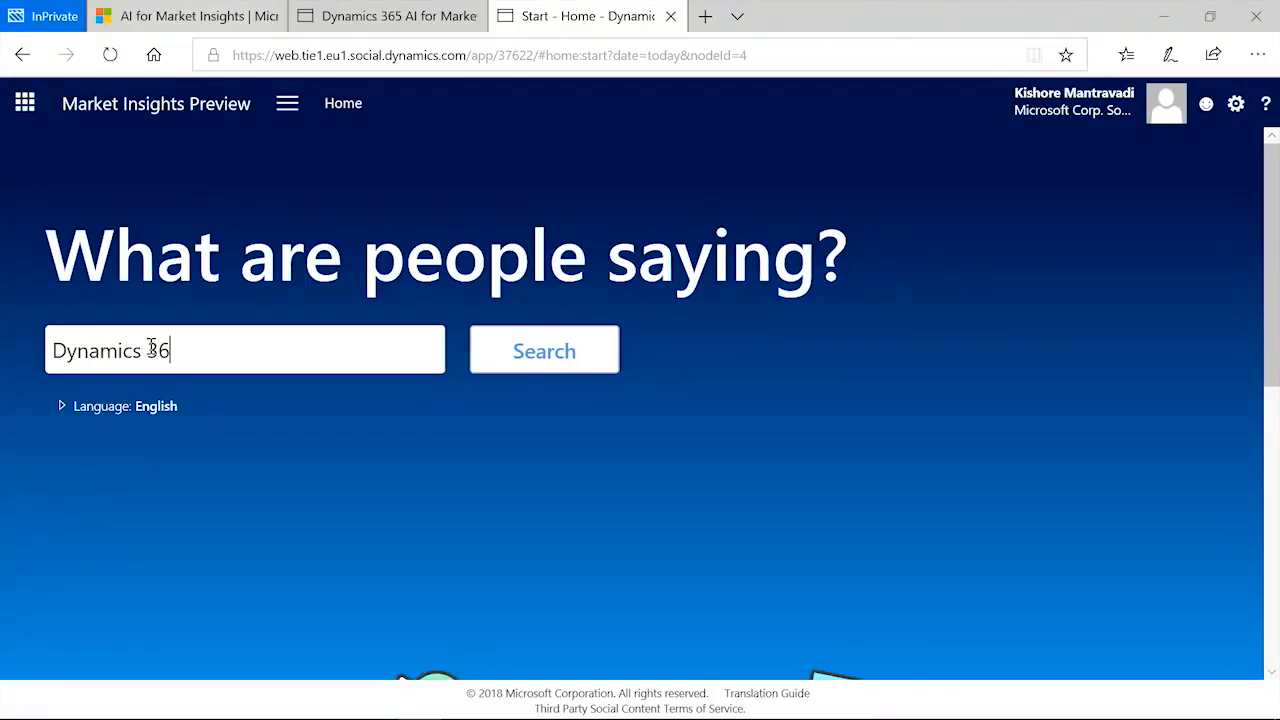
pyautogui.write('5 AI')
pyautogui.click(537, 350)
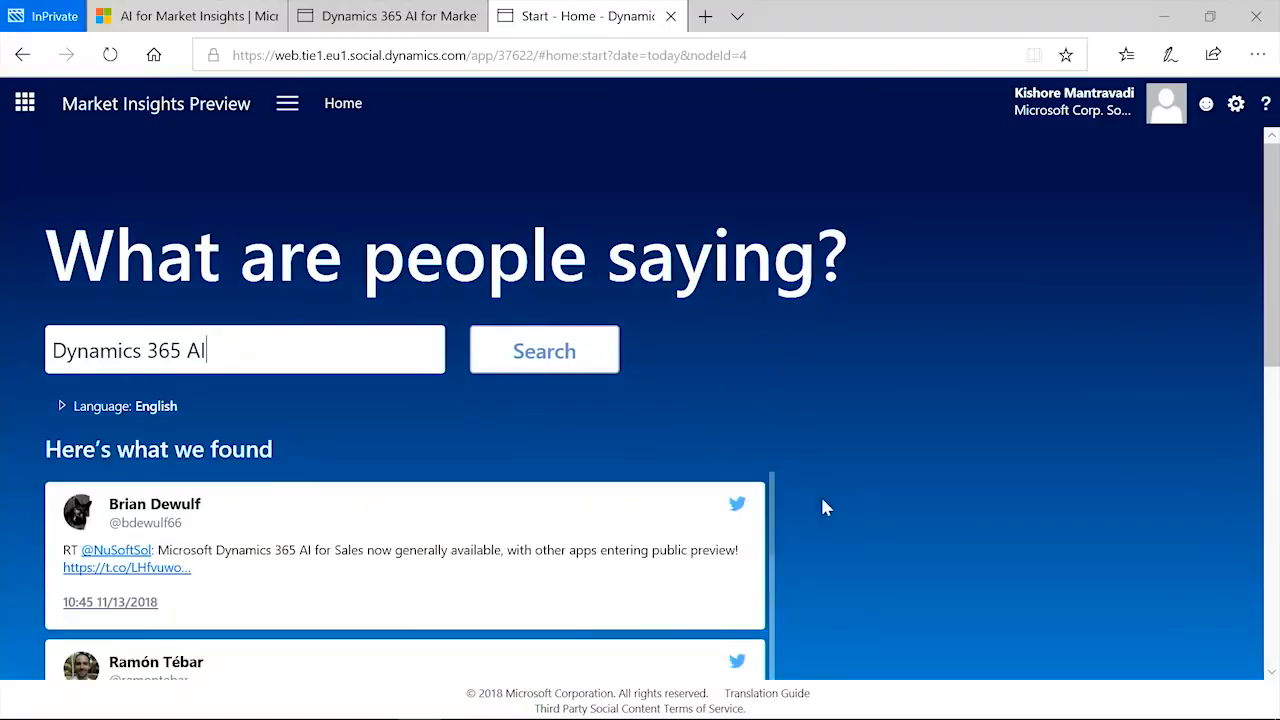
# Continue from the found posts to the analytics overview for the Dynamics 365 AI topic
pyautogui.scroll(-3, 821, 501)
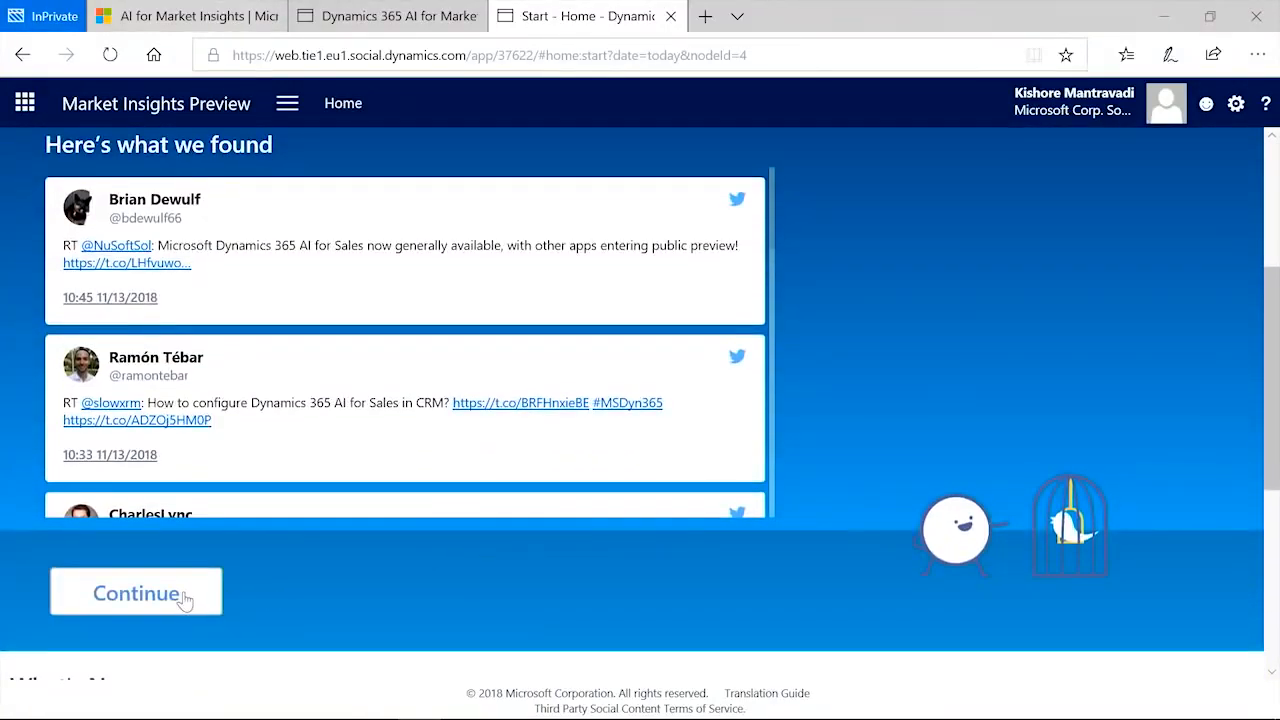
pyautogui.click(136, 594)
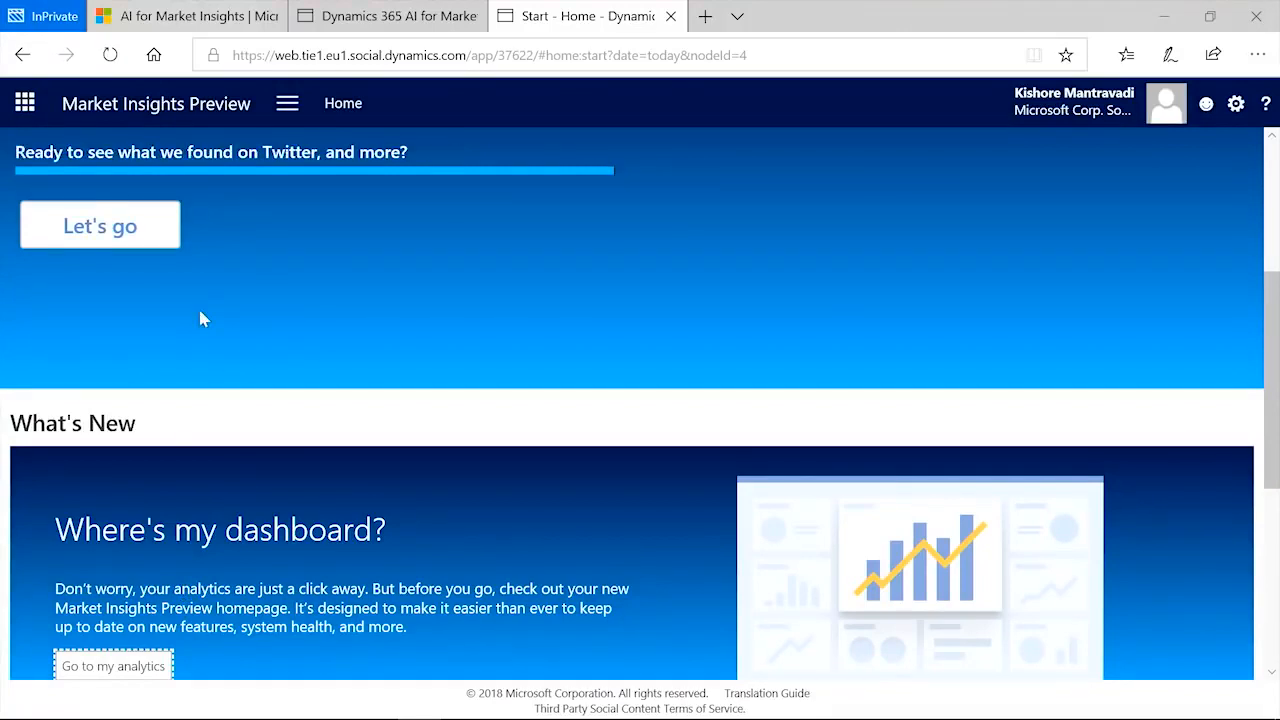
pyautogui.click(100, 228)
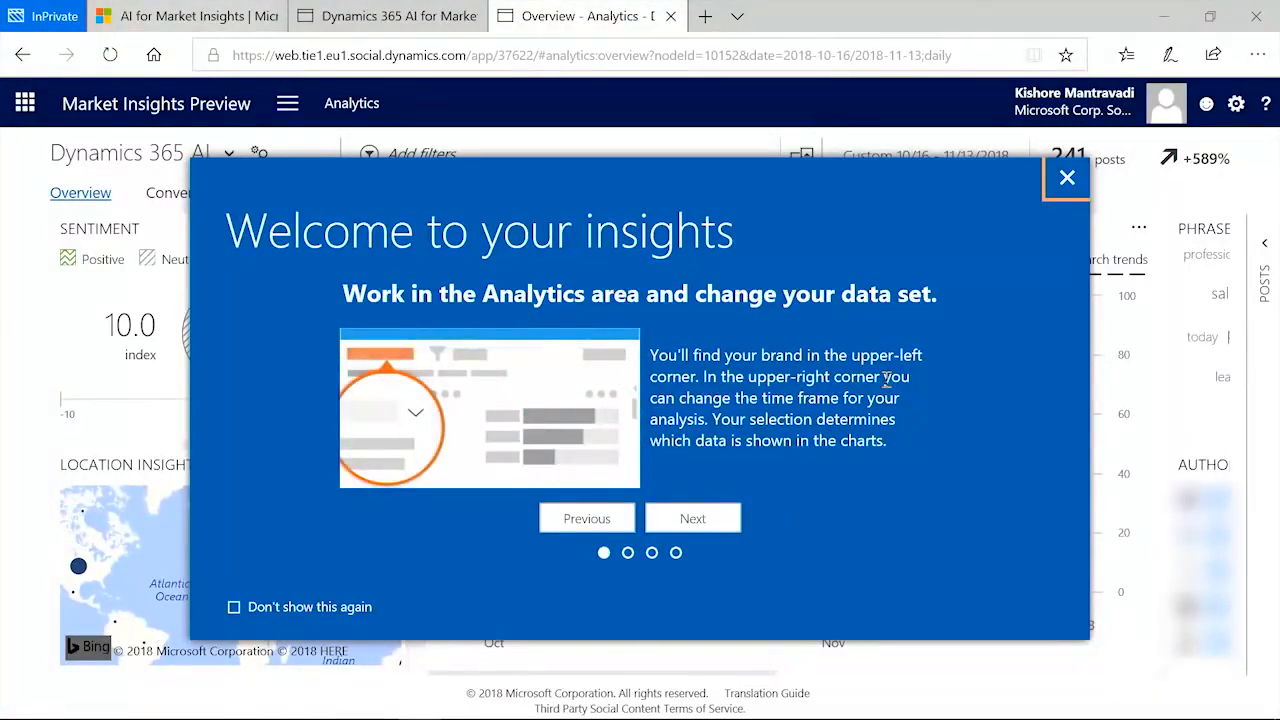
# Go through the "Welcome to your insights" introduction pages and close the introduction
pyautogui.click(703, 525)
pyautogui.click(703, 525)
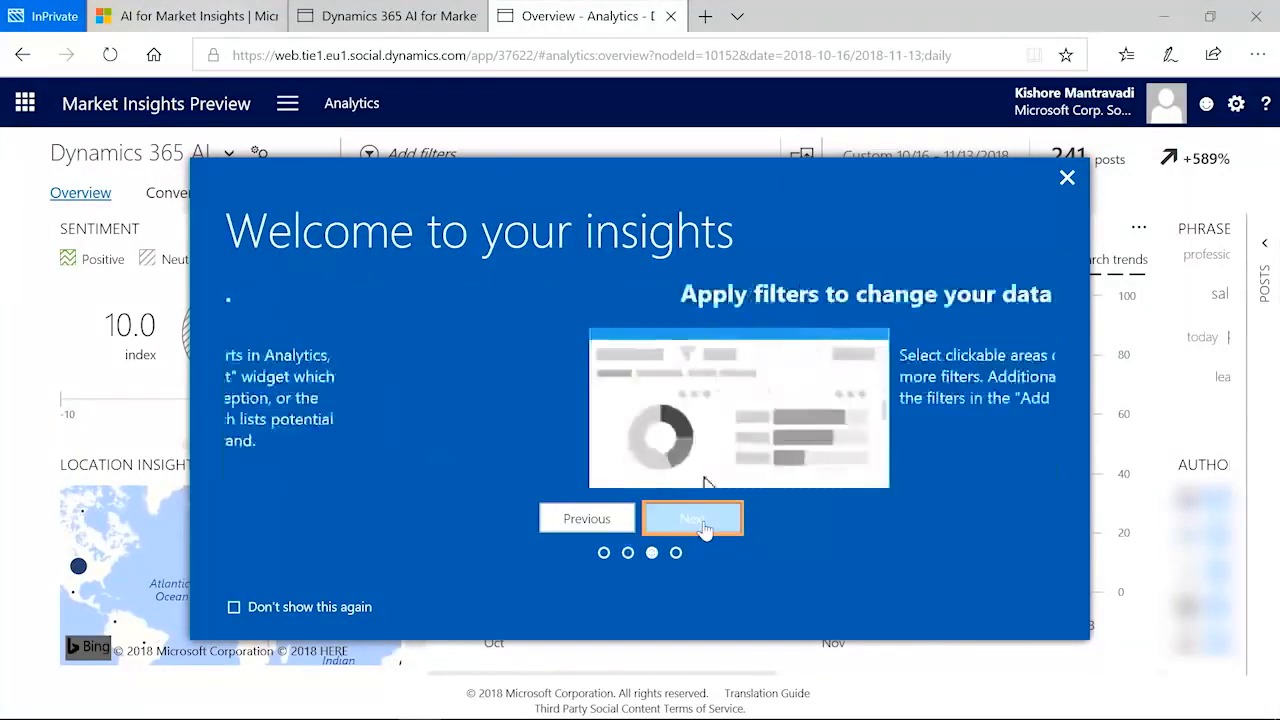
pyautogui.click(703, 525)
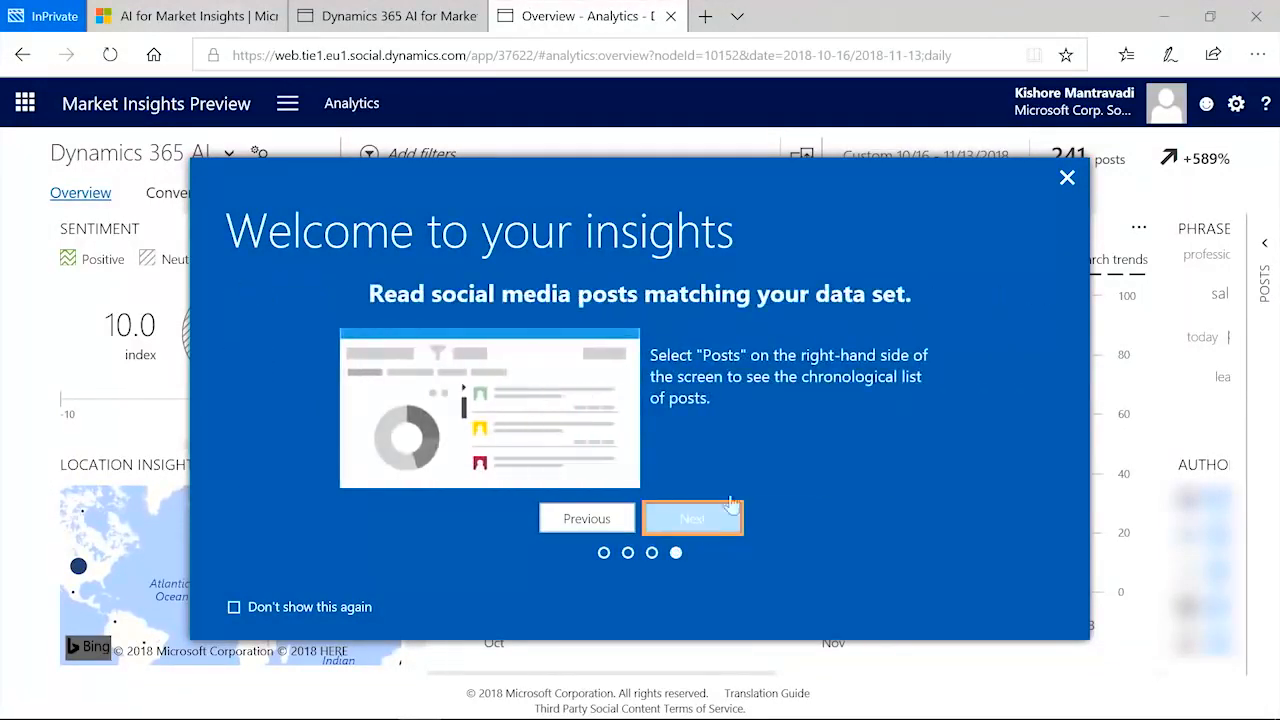
pyautogui.click(1068, 181)
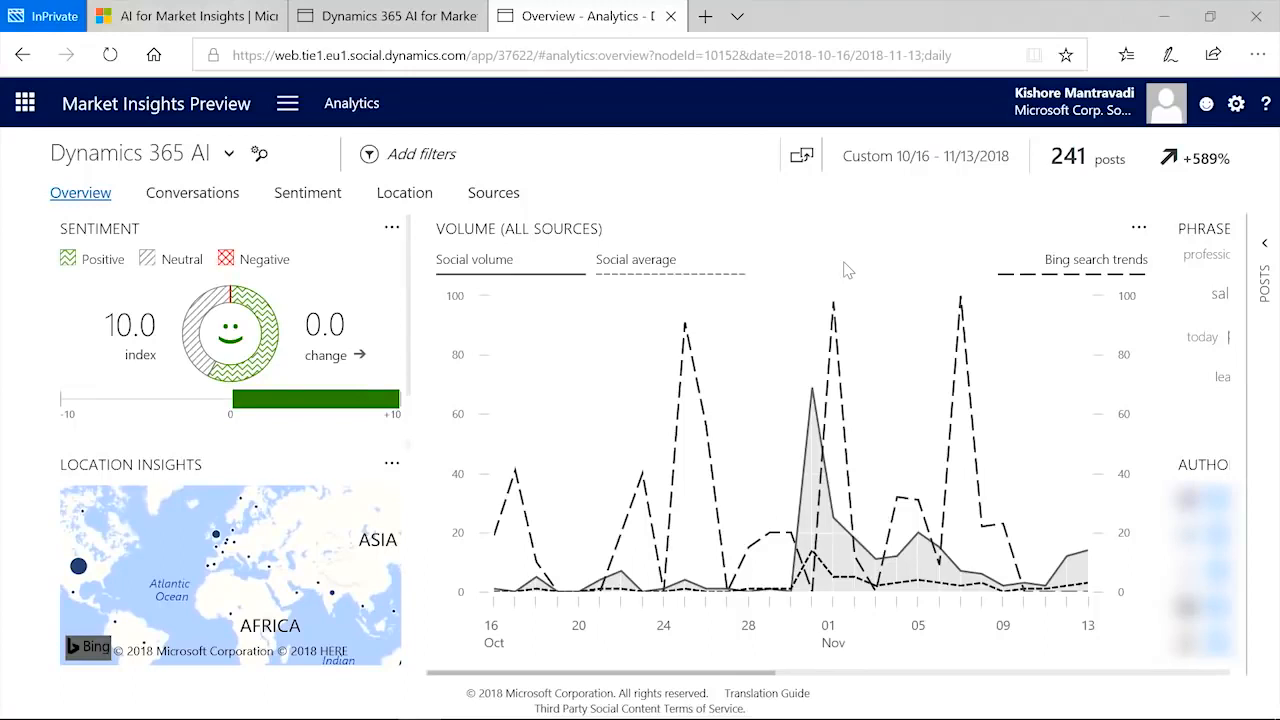
# Examine the overview's post volume chart and its sentiment, location, age and gender breakdowns
pyautogui.moveTo(815, 418)
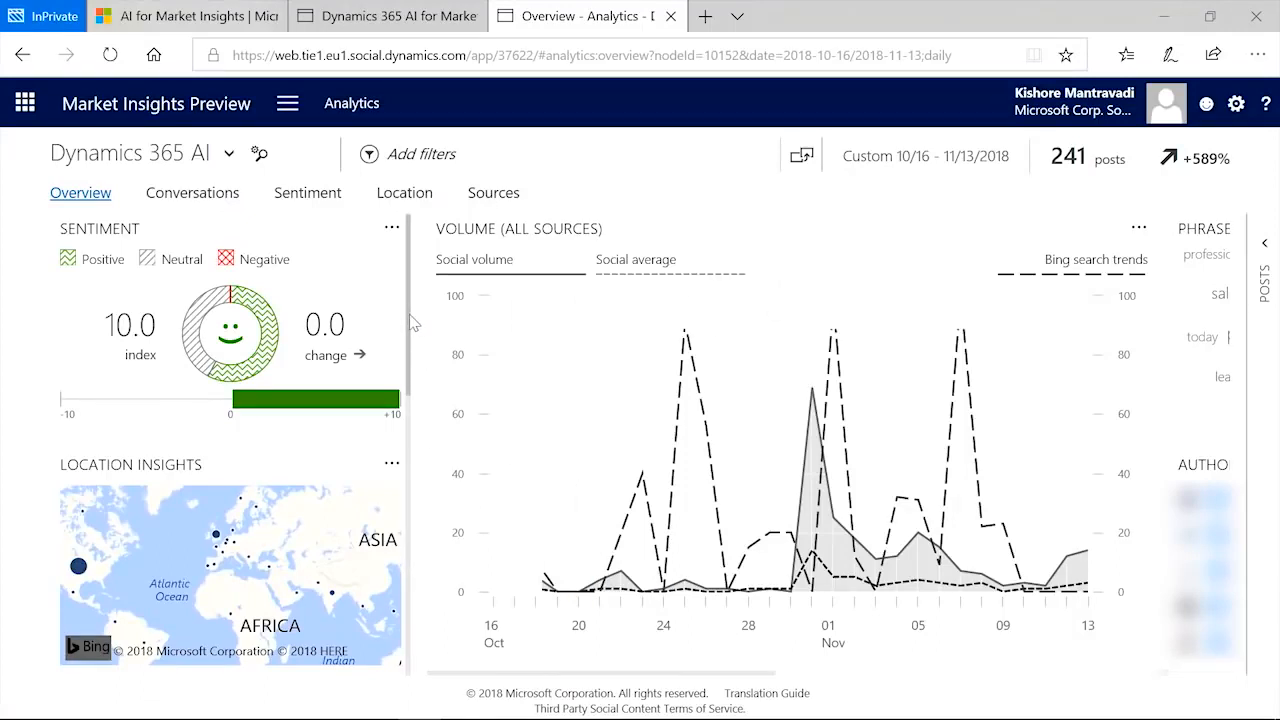
pyautogui.scroll(-1, 413, 352)
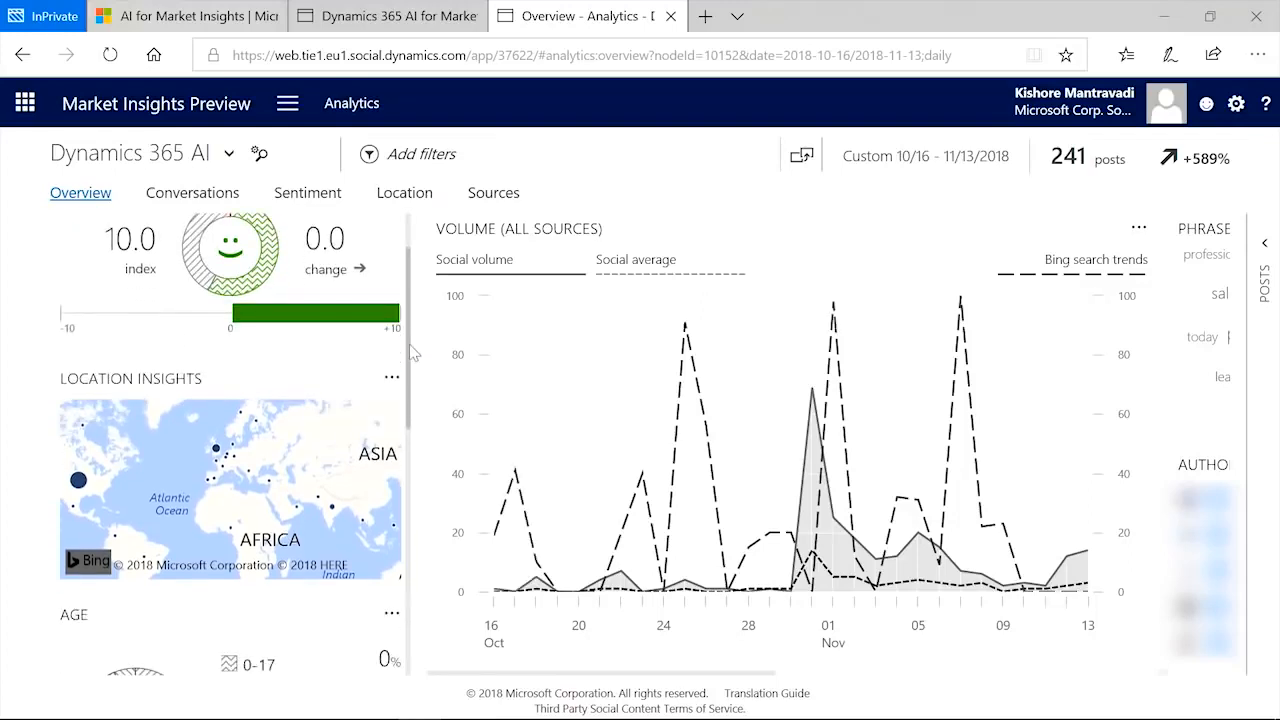
pyautogui.scroll(1, 413, 352)
pyautogui.scroll(-2, 414, 358)
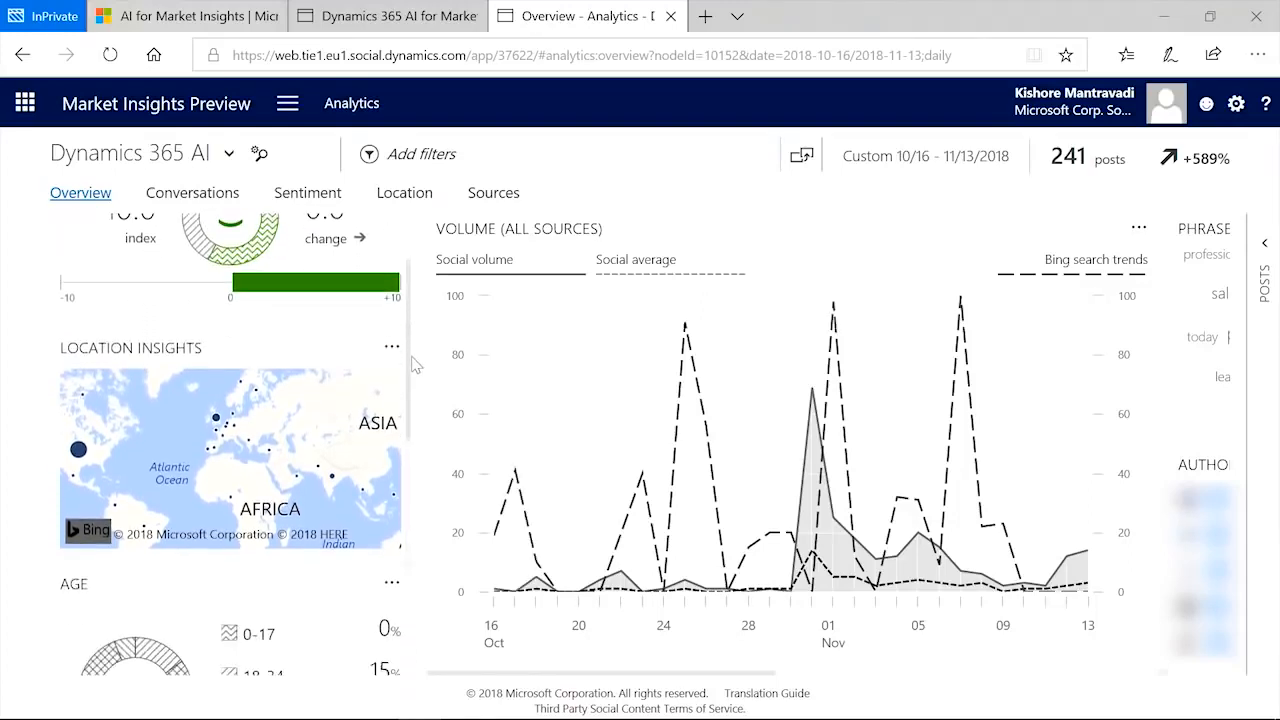
pyautogui.scroll(-1, 414, 372)
pyautogui.moveTo(414, 380); pyautogui.dragTo(417, 497)
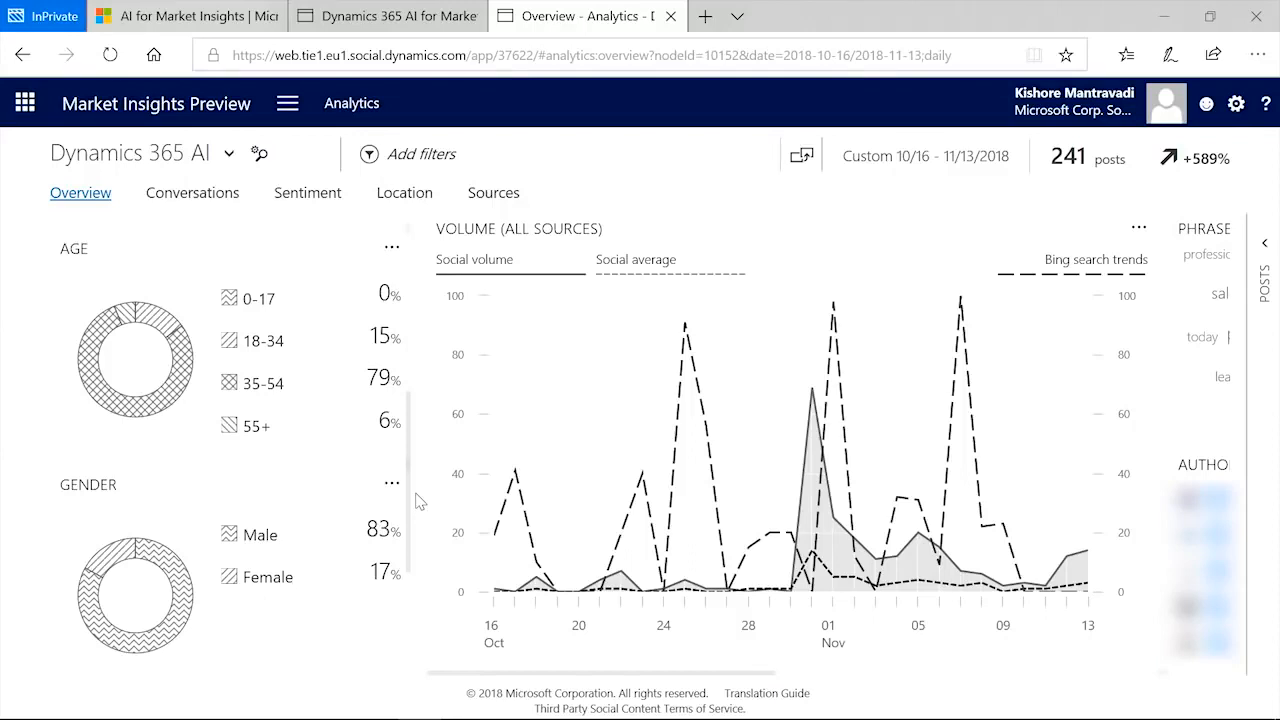
# Narrow the analytics to the 10/31/2018 social volume peak and view that day's phrases and authors
pyautogui.moveTo(829, 388)
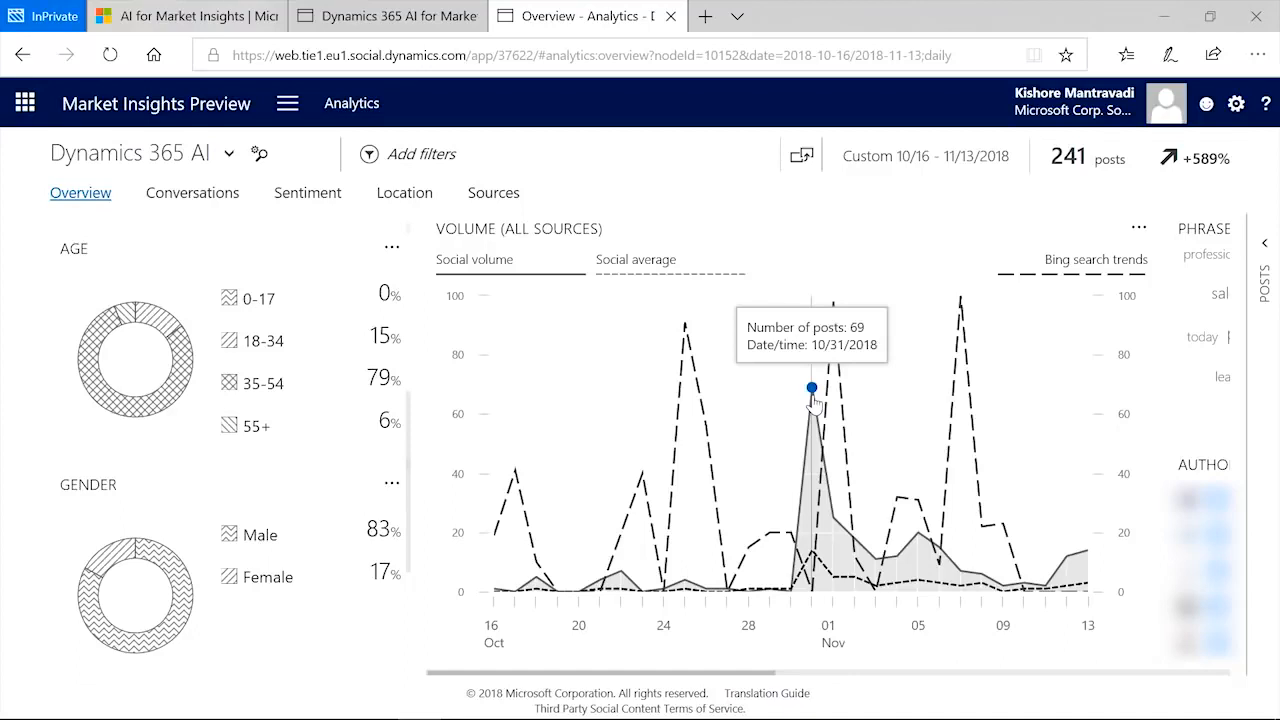
pyautogui.click(813, 398)
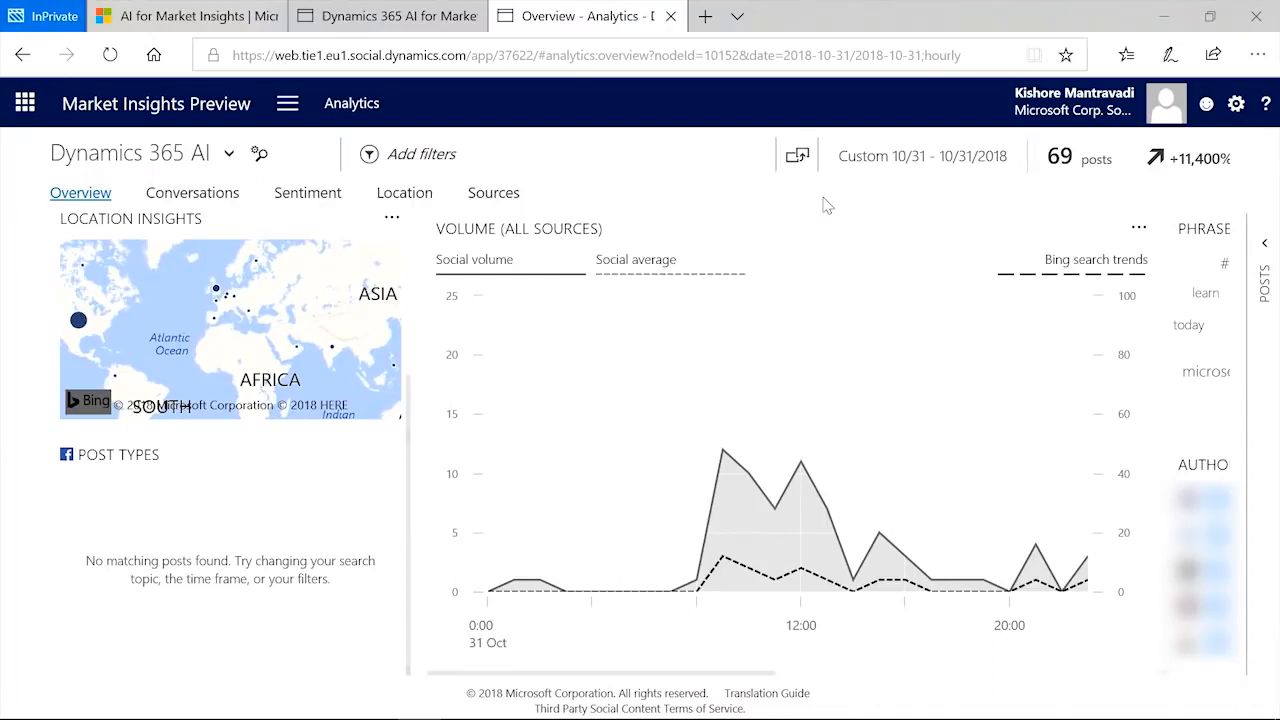
pyautogui.moveTo(748, 679); pyautogui.dragTo(896, 672)
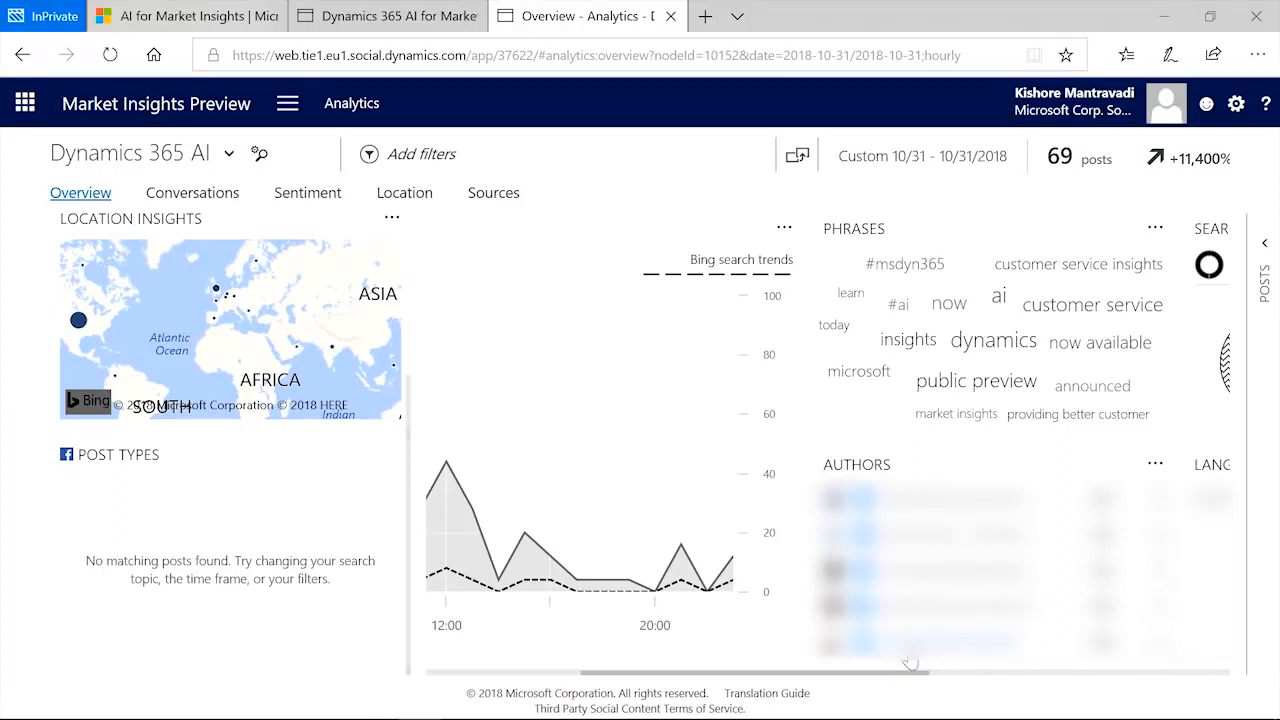
# View the list of posts from 10/31/2018, close it and return to the sentiment and location widgets
pyautogui.click(1261, 312)
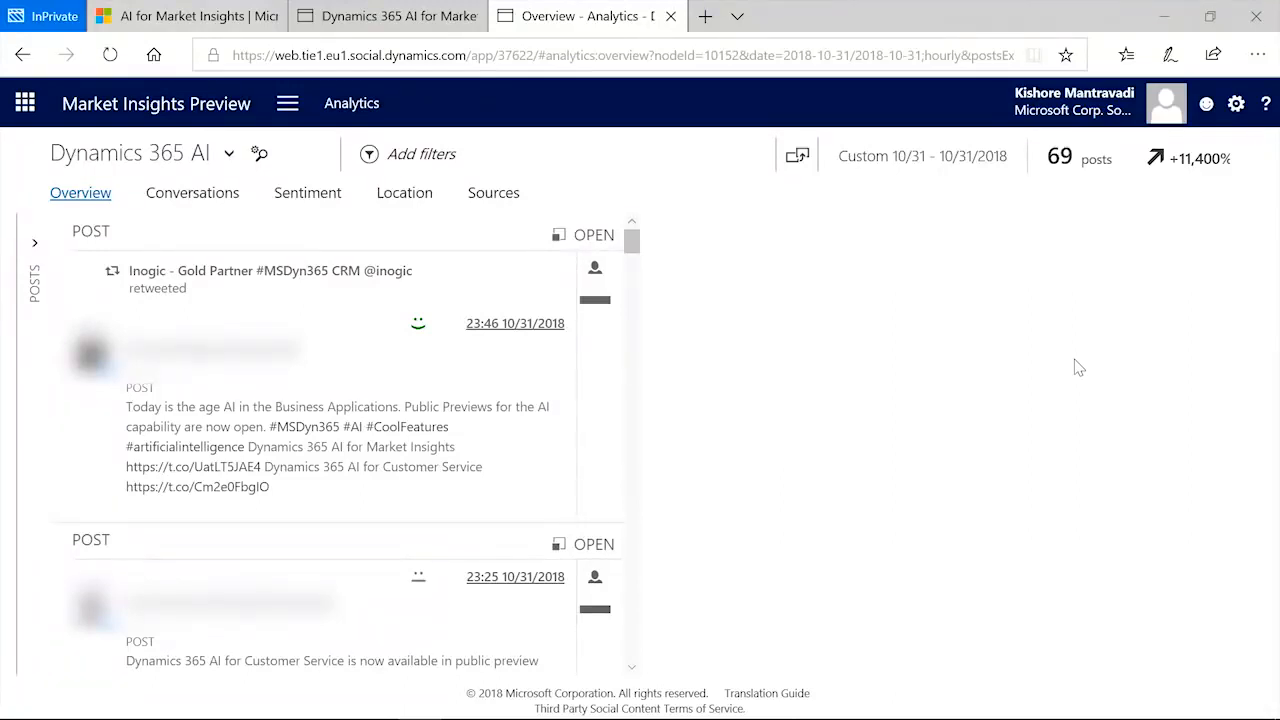
pyautogui.click(35, 262)
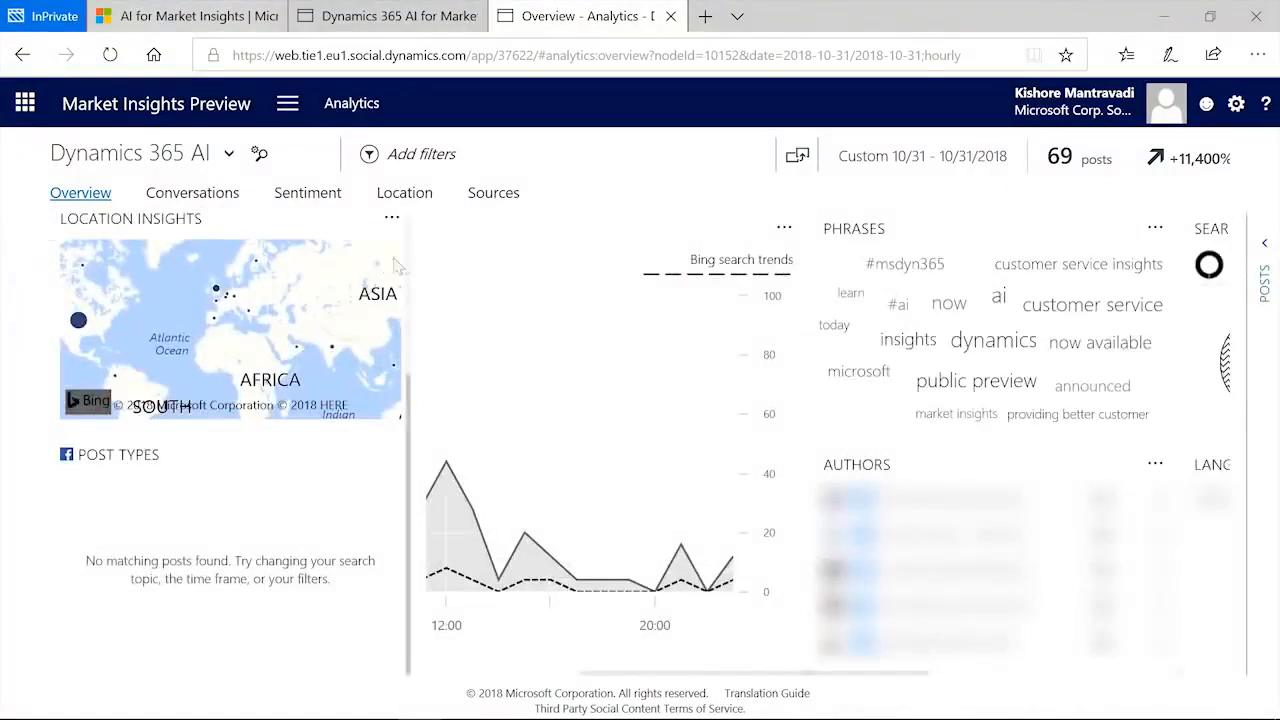
pyautogui.scroll(1, 422, 330)
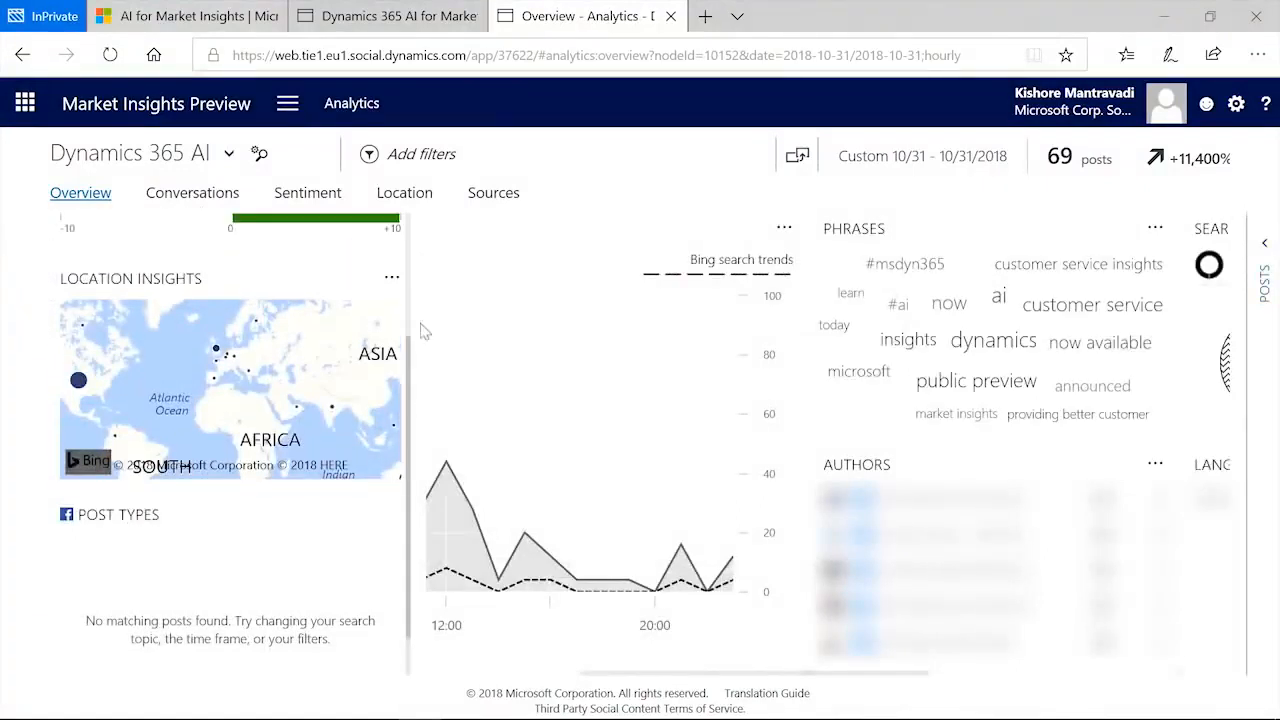
pyautogui.scroll(3, 422, 330)
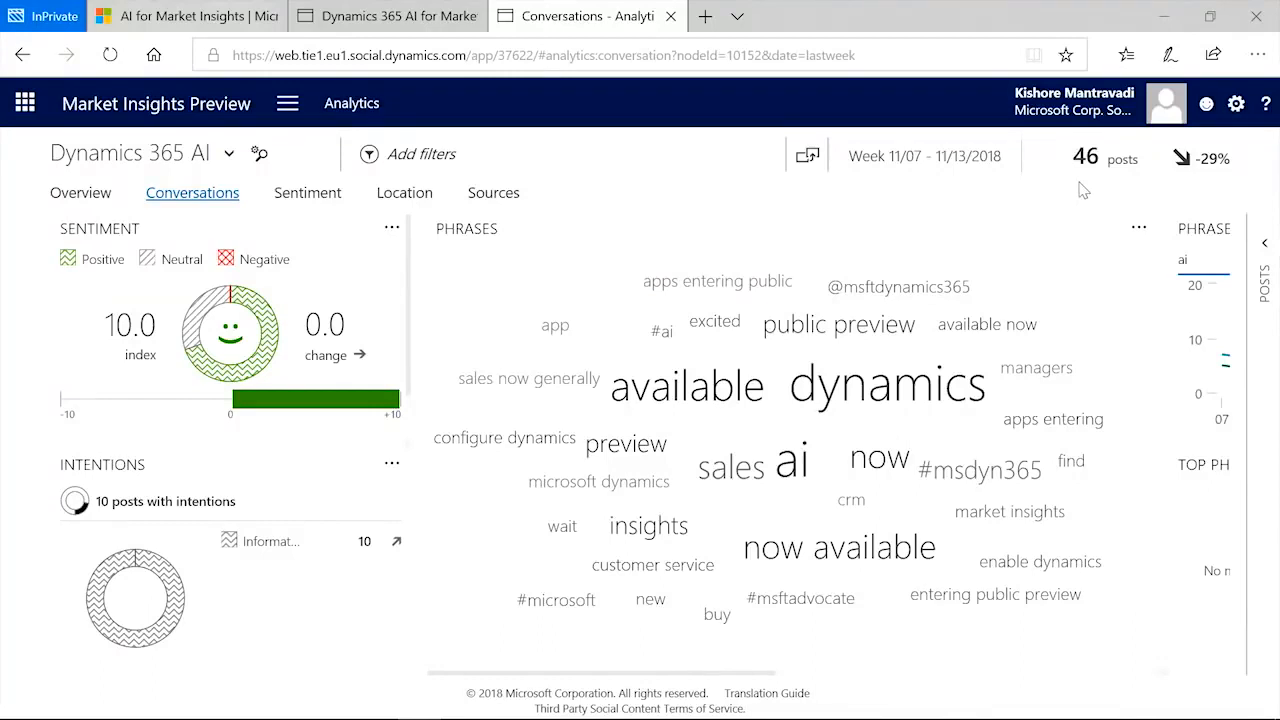
# Filter the past week's conversations by the information request intention and confirm the Information request tag on the post asking about purchase availability
pyautogui.click(270, 541)
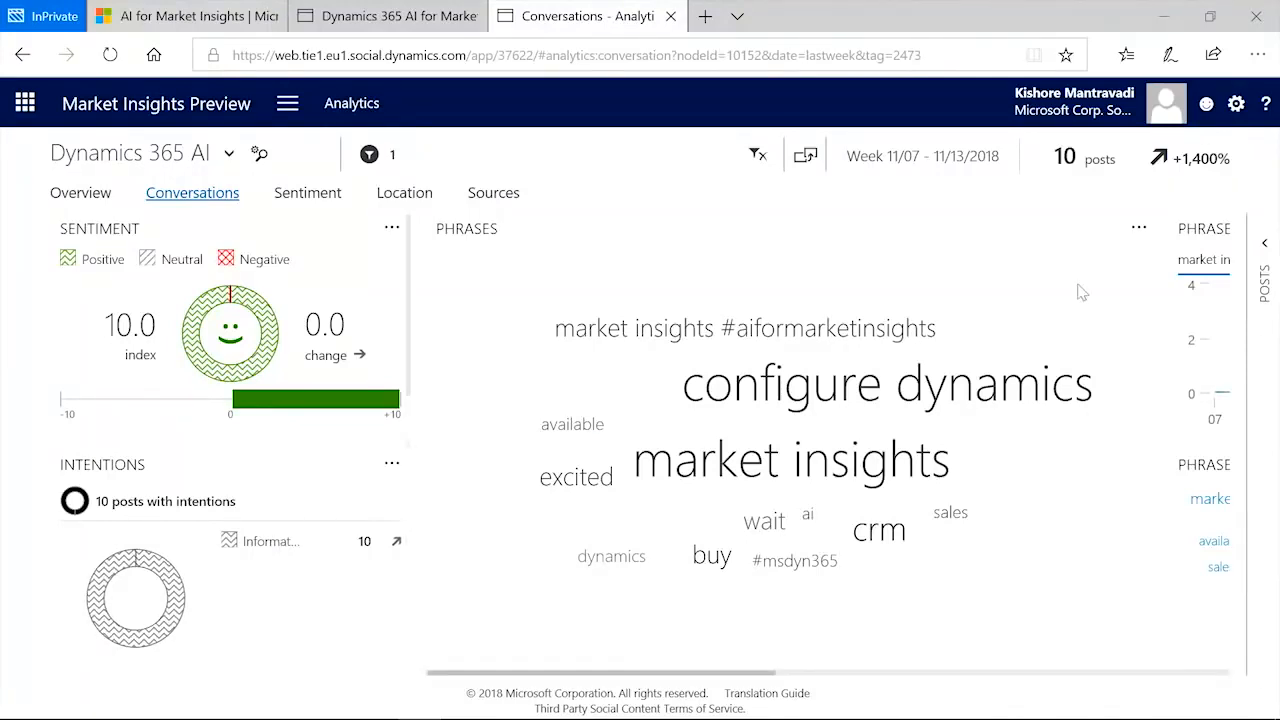
pyautogui.click(1268, 281)
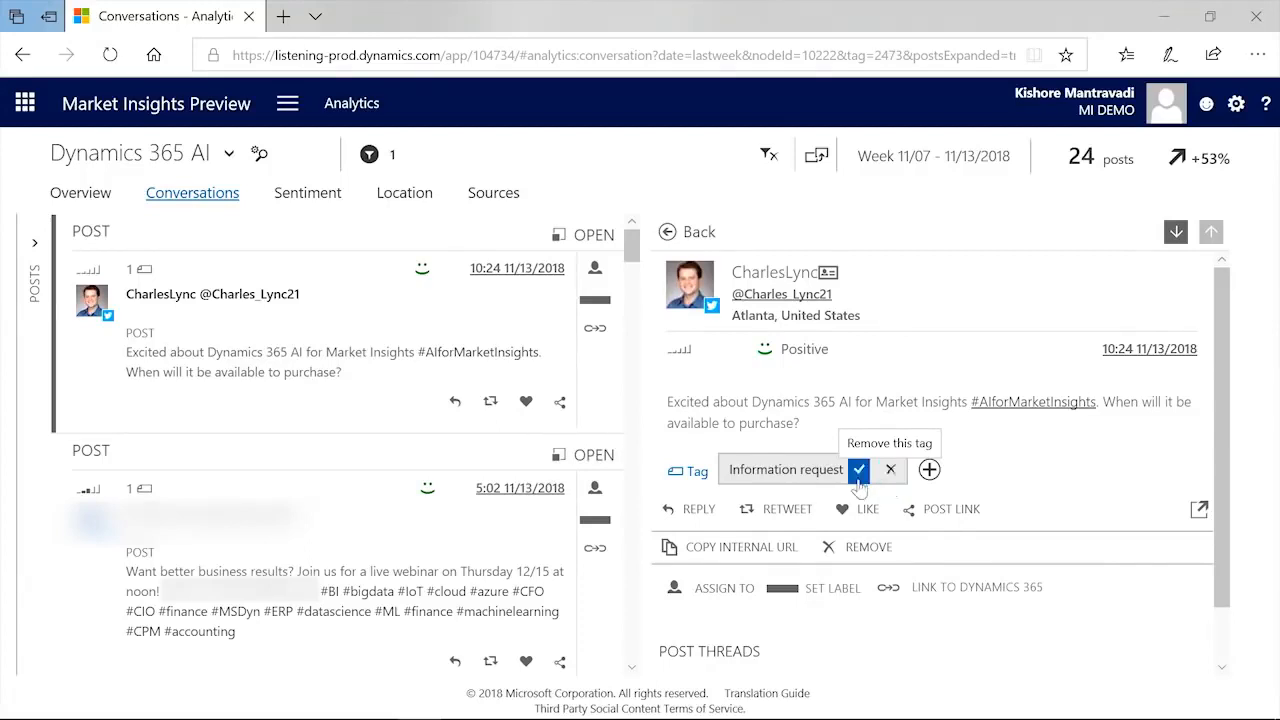
pyautogui.click(858, 470)
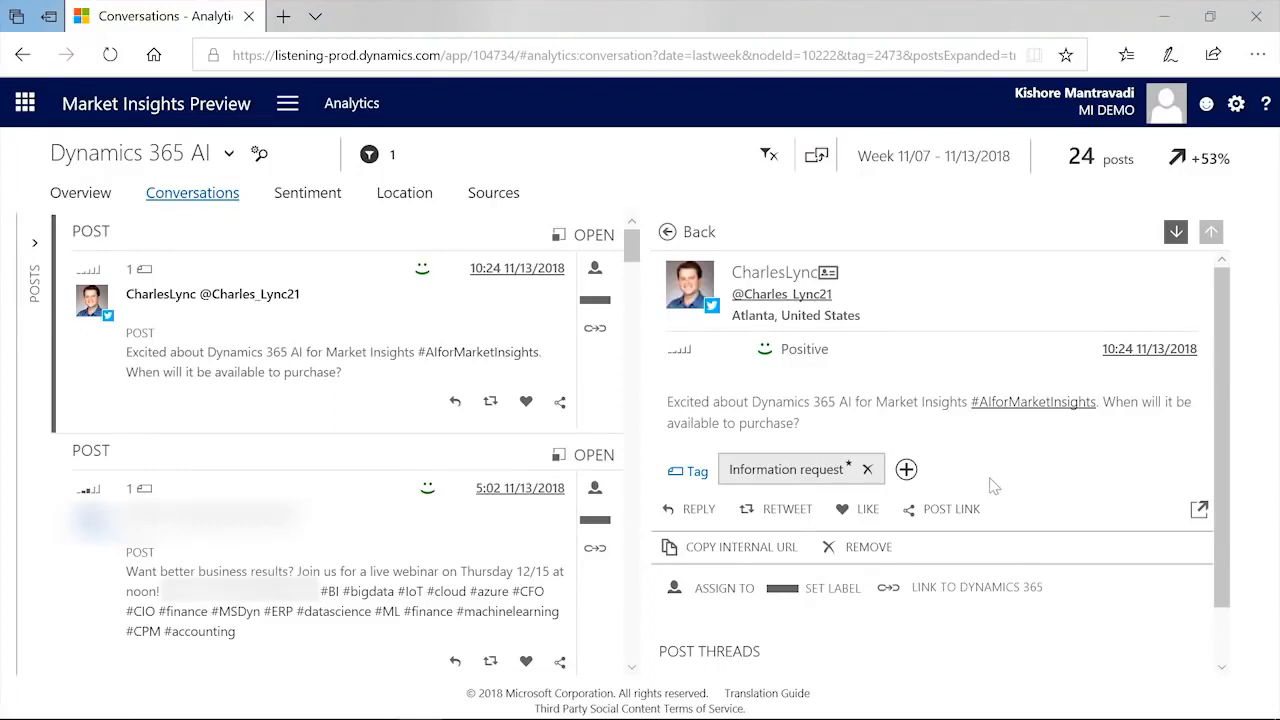
pyautogui.click(906, 470)
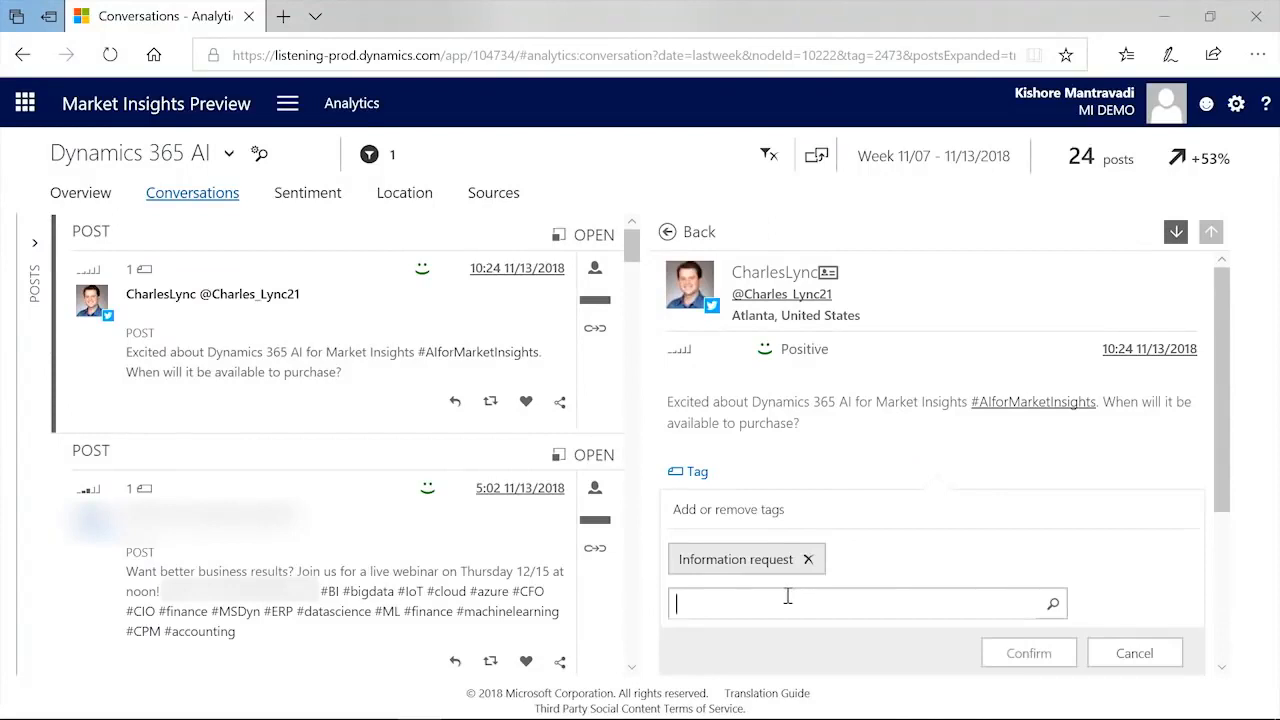
pyautogui.write('Ma')
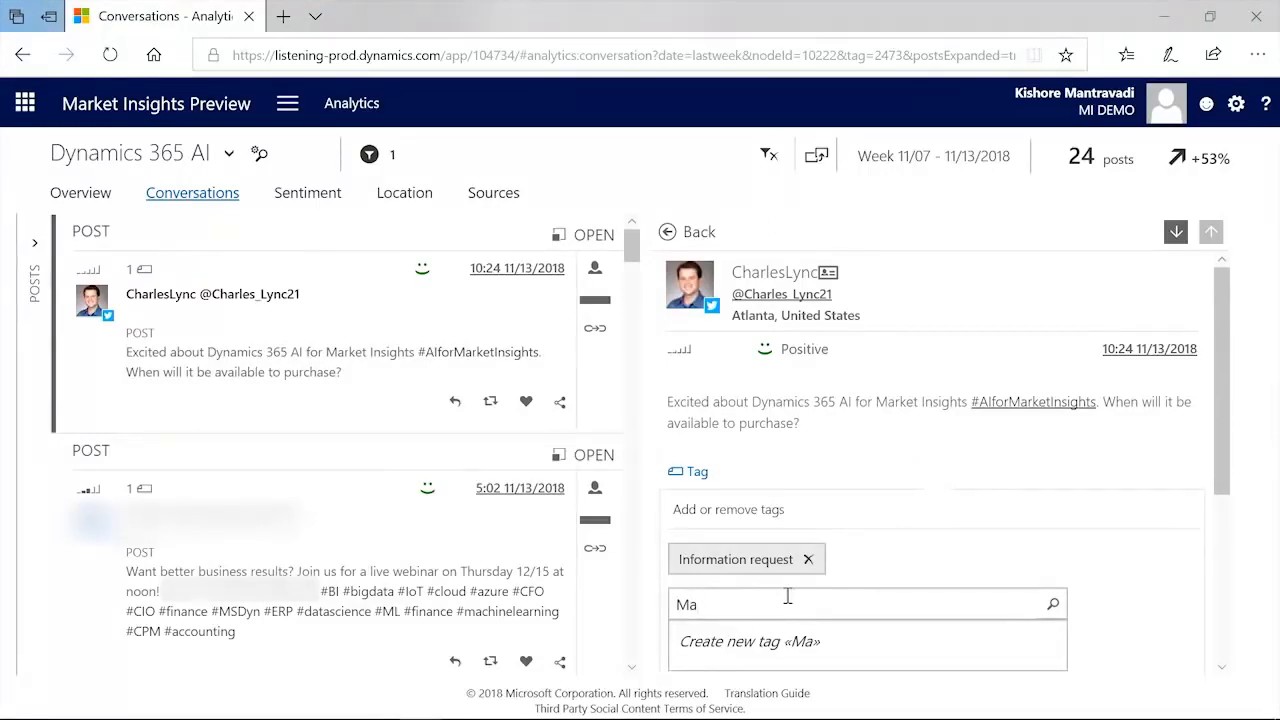
pyautogui.write('rket Insights')
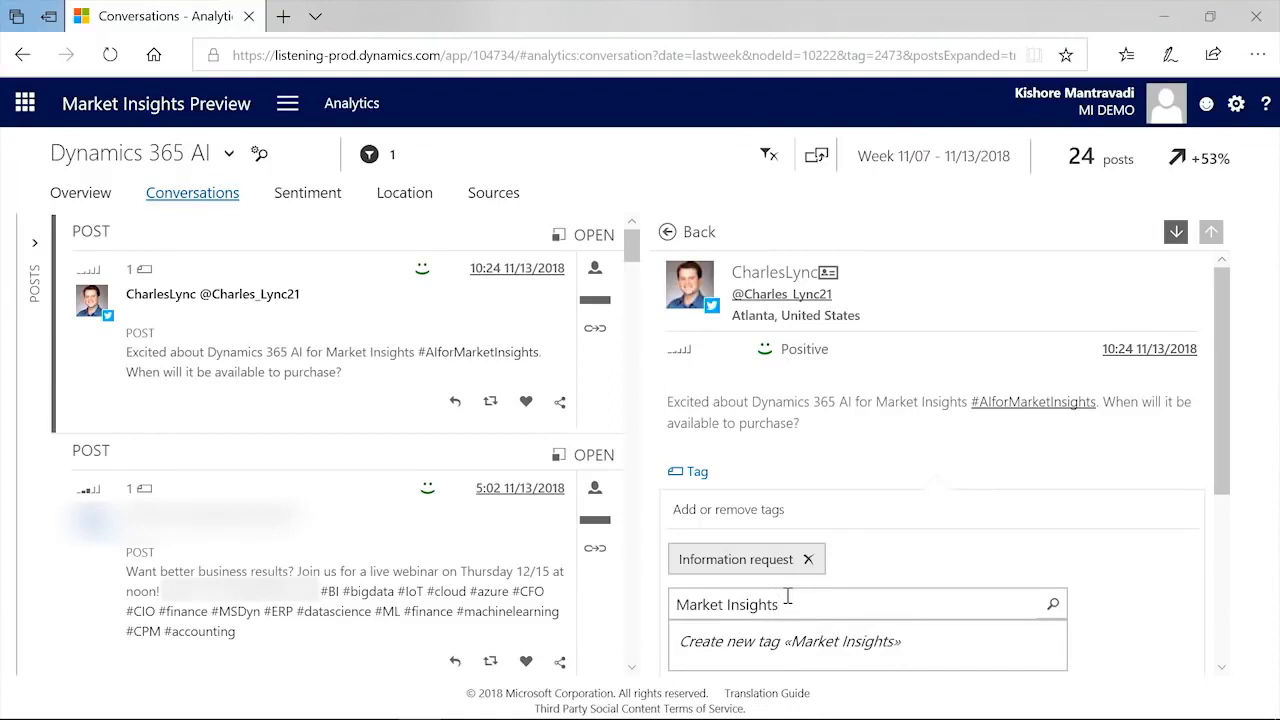
pyautogui.press('Return')
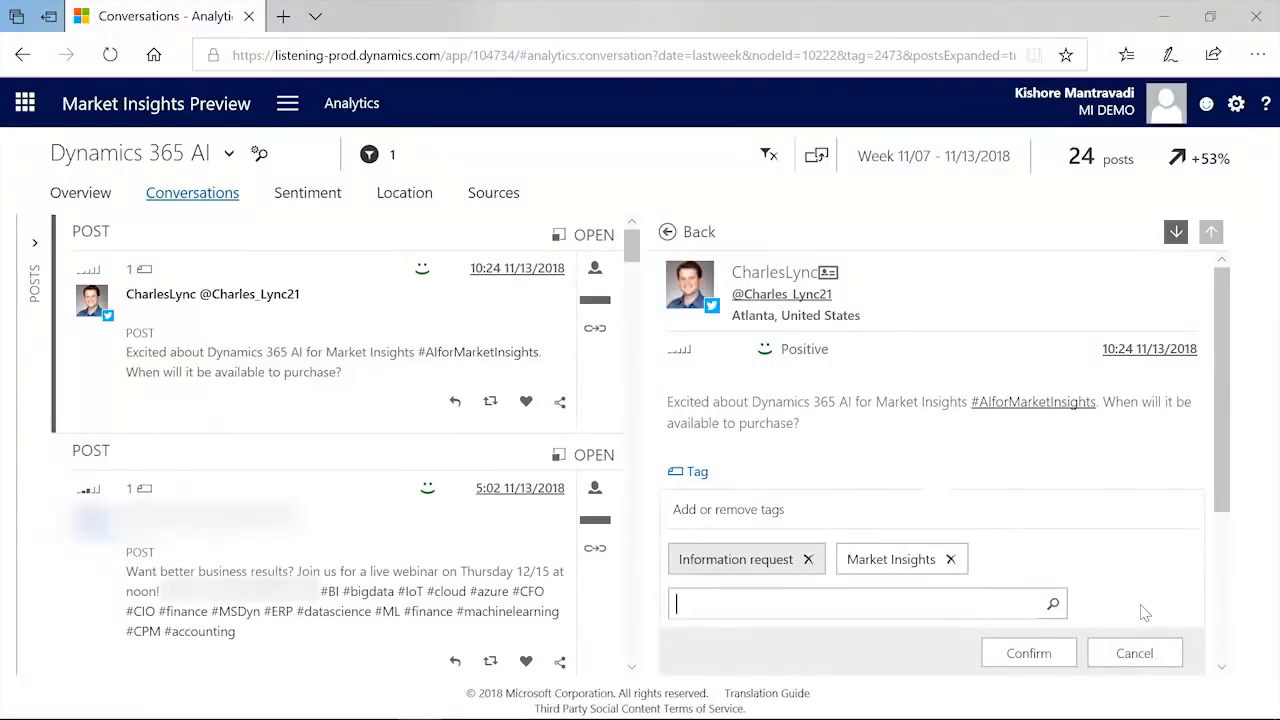
pyautogui.click(1136, 653)
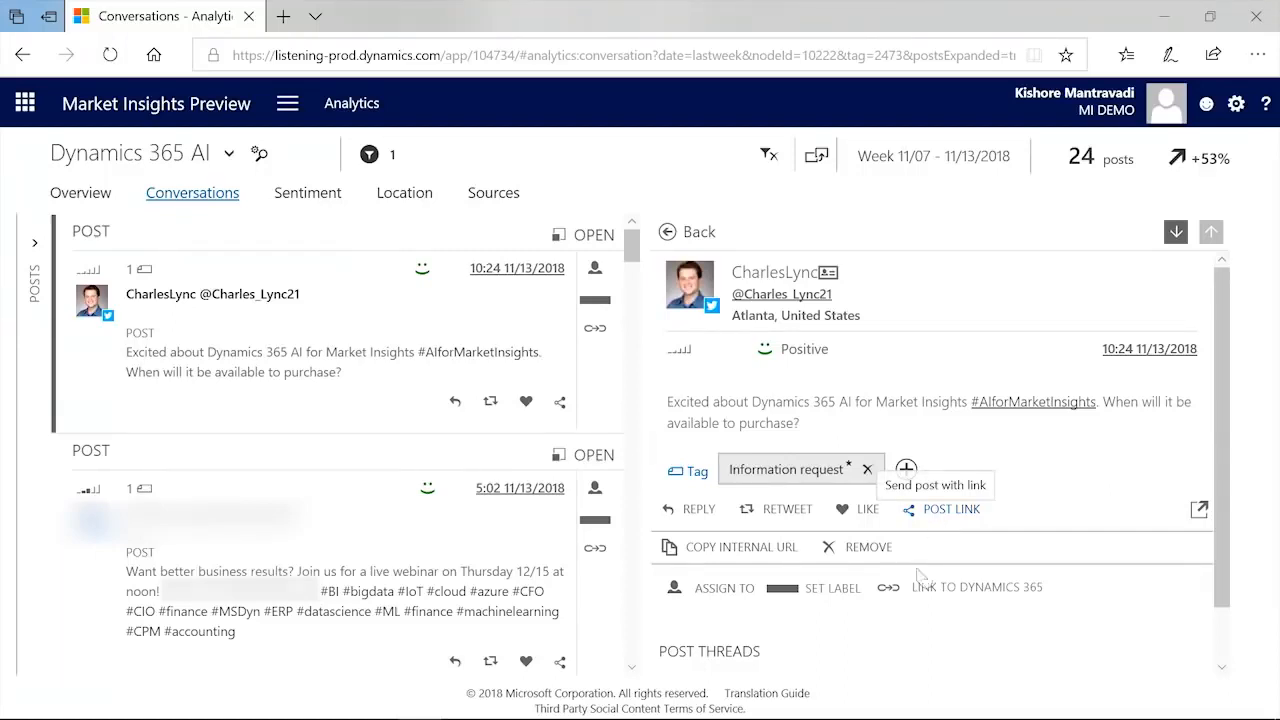
# Assign the post to the suggested team member and set its label to "Waiting for customers input"
pyautogui.click(722, 588)
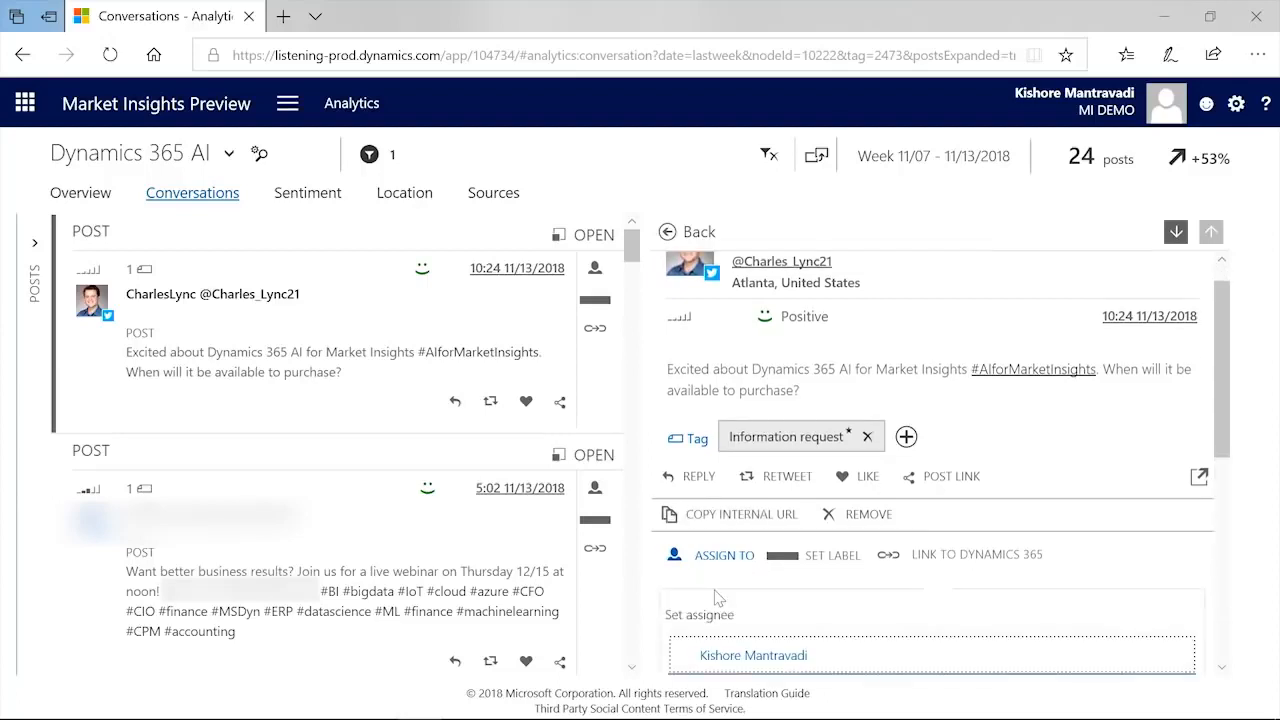
pyautogui.click(823, 652)
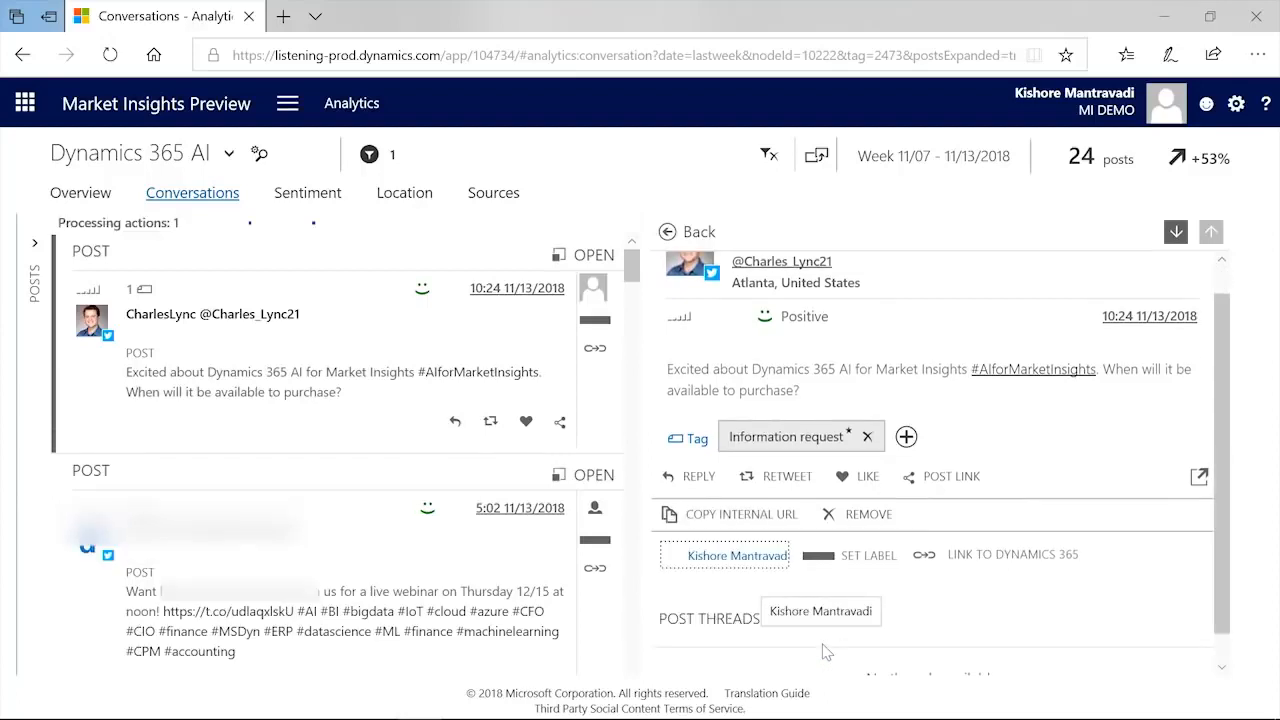
pyautogui.click(865, 565)
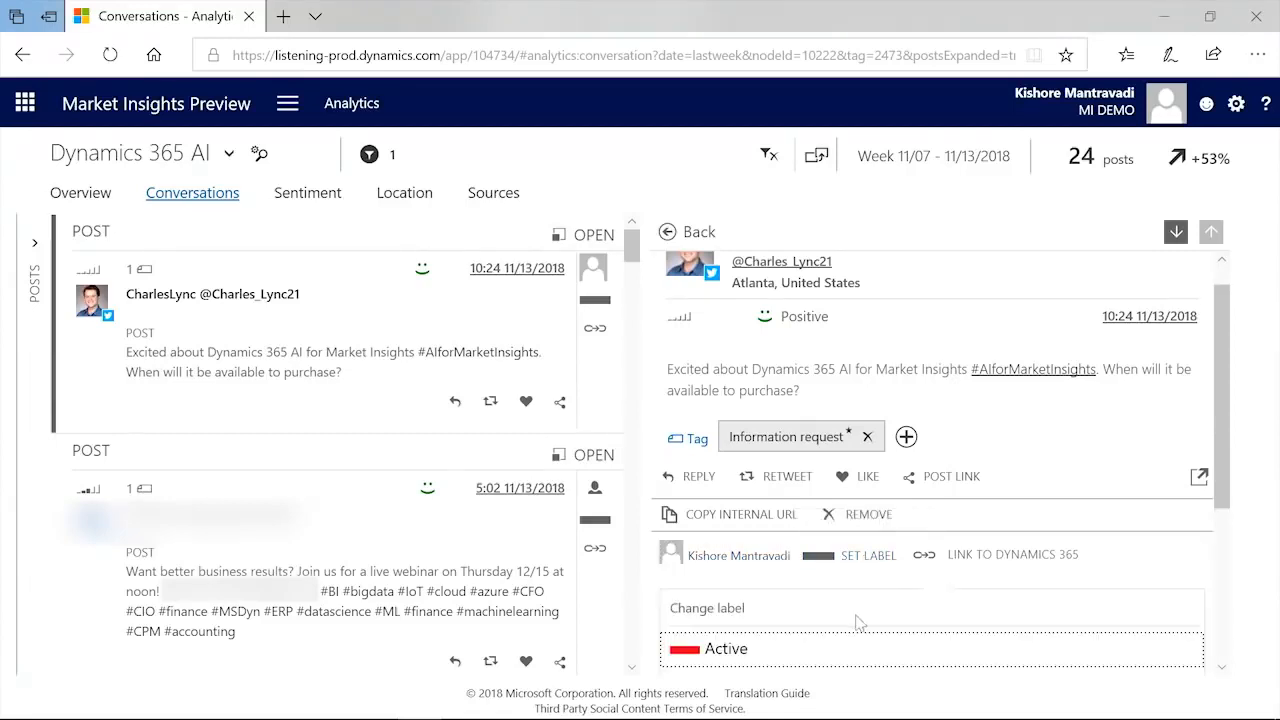
pyautogui.scroll(-1, 857, 620)
pyautogui.click(815, 606)
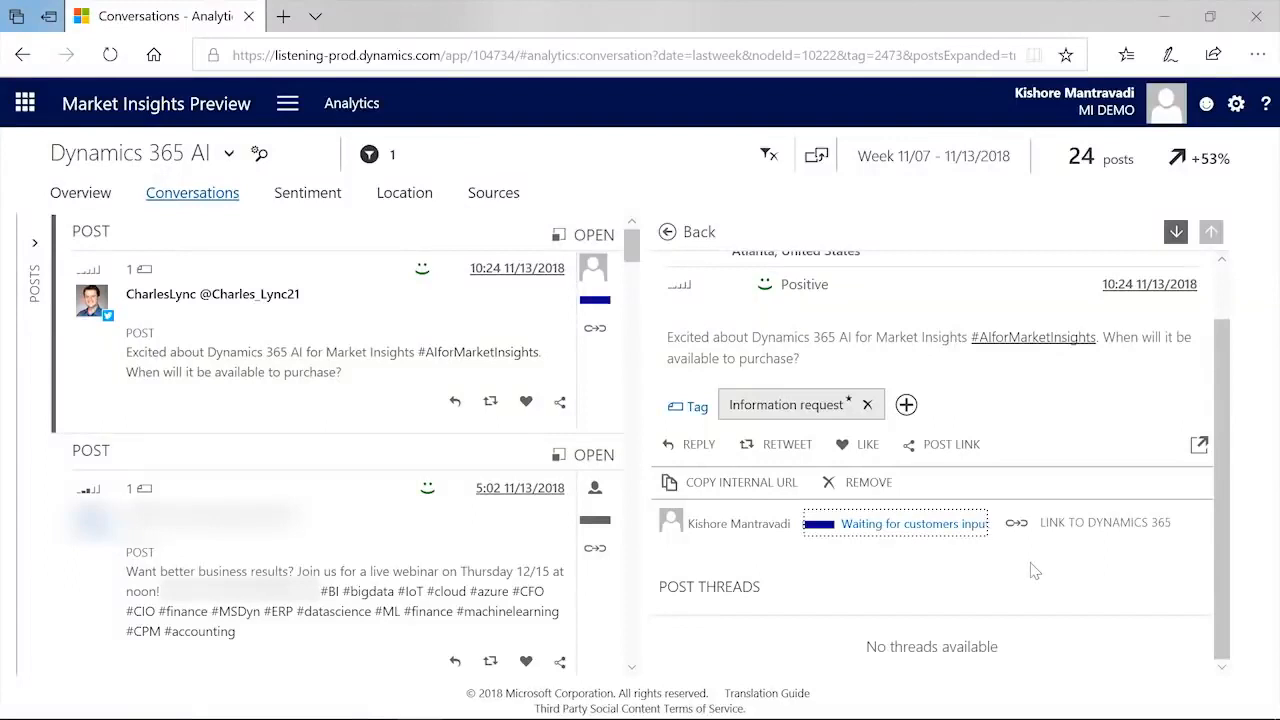
# Draft a linked Dynamics 365 Lead on the ai4mi instance with the note "Team, here's another lead", and discard the draft
pyautogui.click(1089, 531)
pyautogui.click(929, 668)
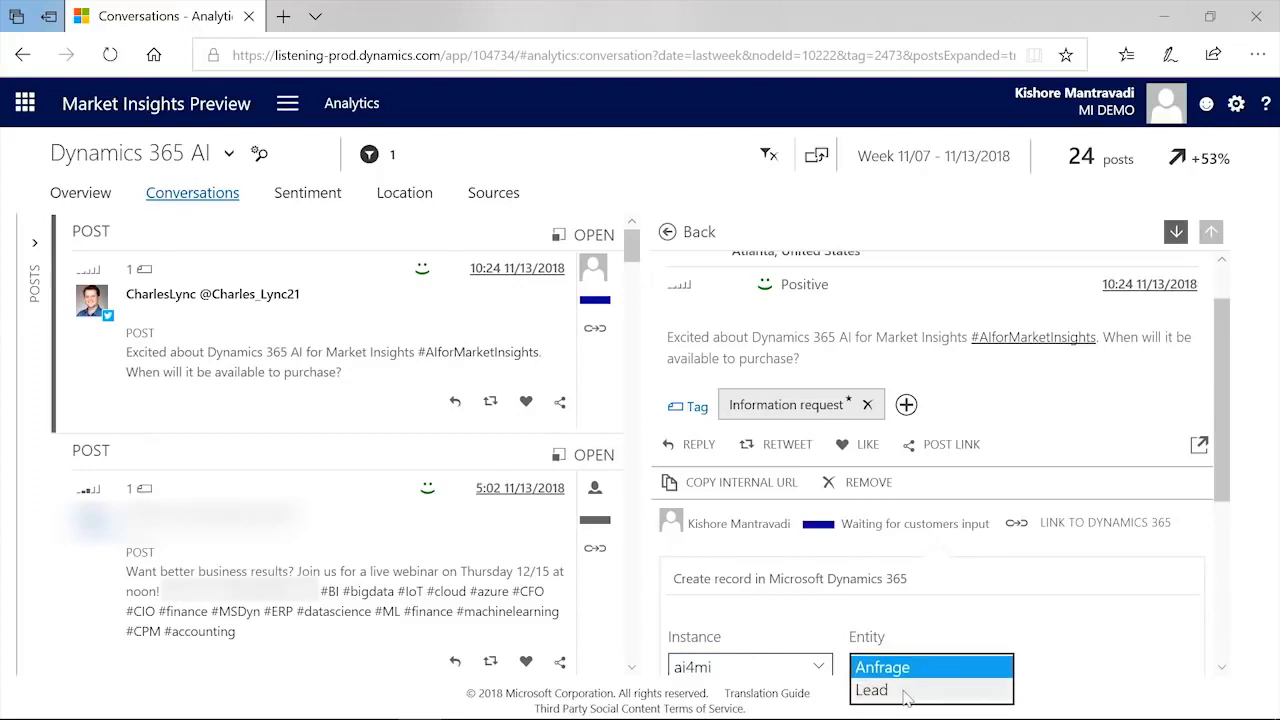
pyautogui.click(870, 690)
pyautogui.scroll(-2, 1030, 634)
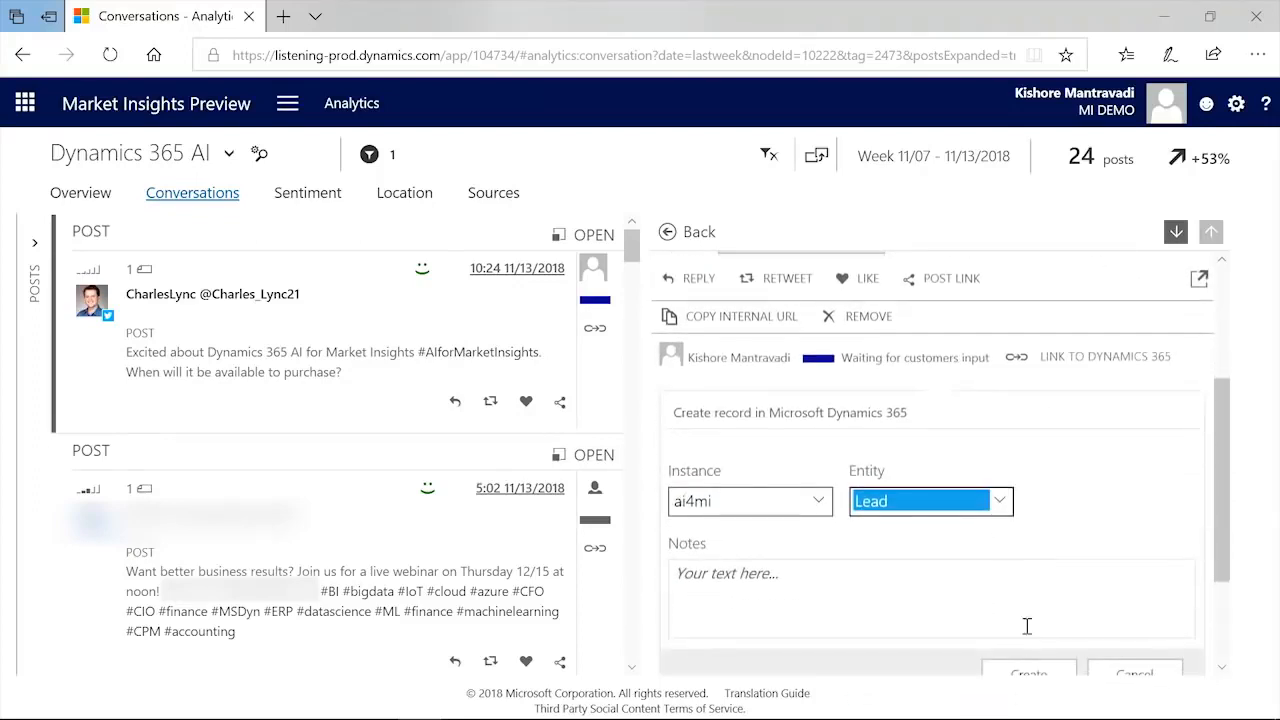
pyautogui.click(743, 585)
pyautogui.write("Team, here's another lead")
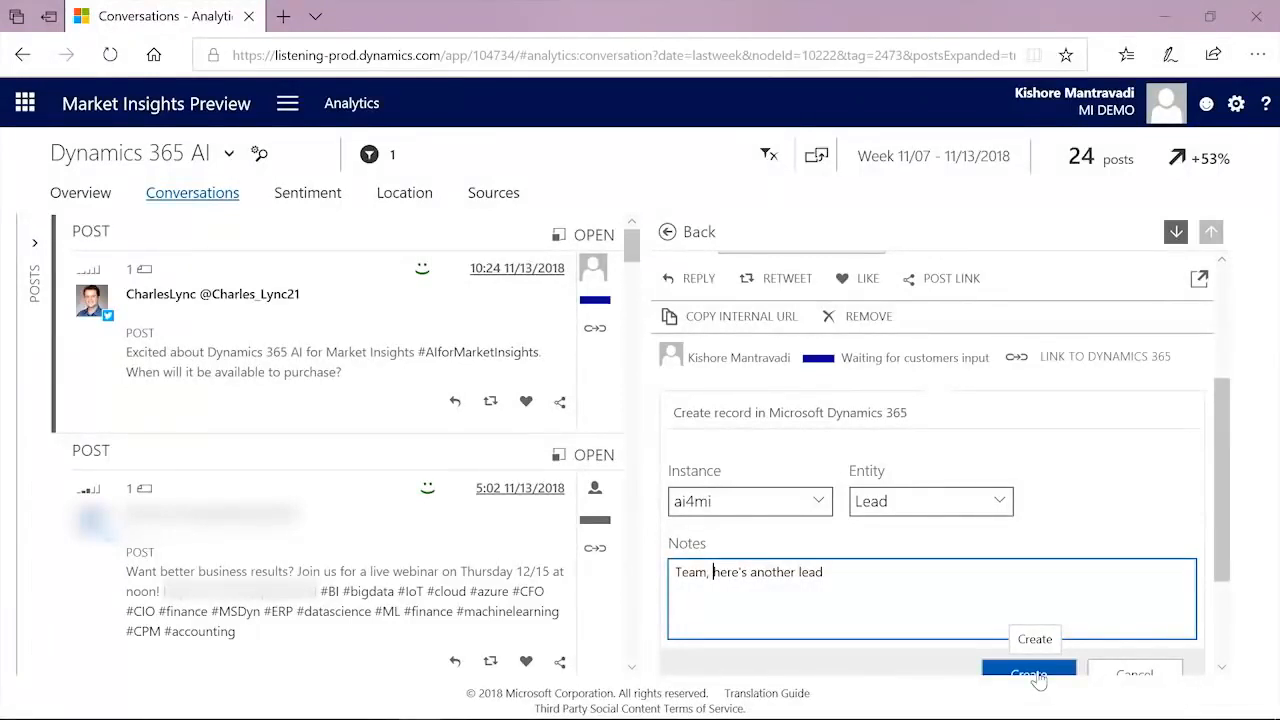
pyautogui.click(1134, 674)
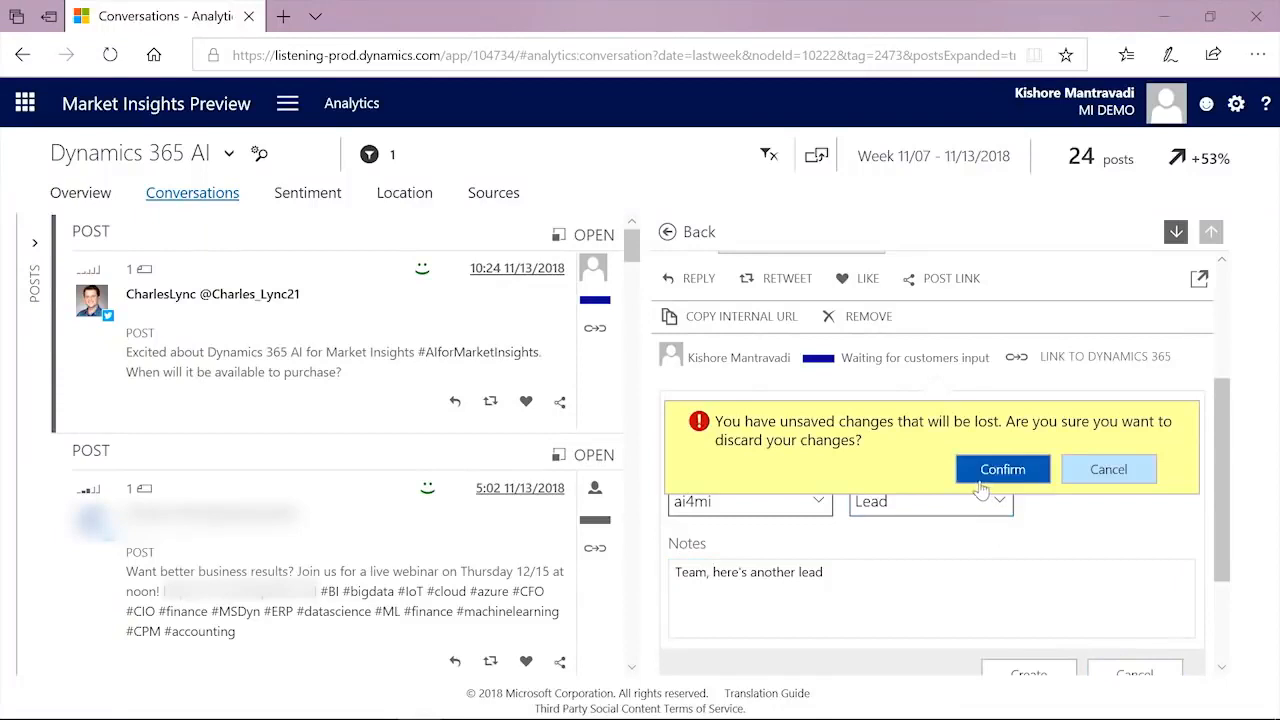
pyautogui.click(980, 478)
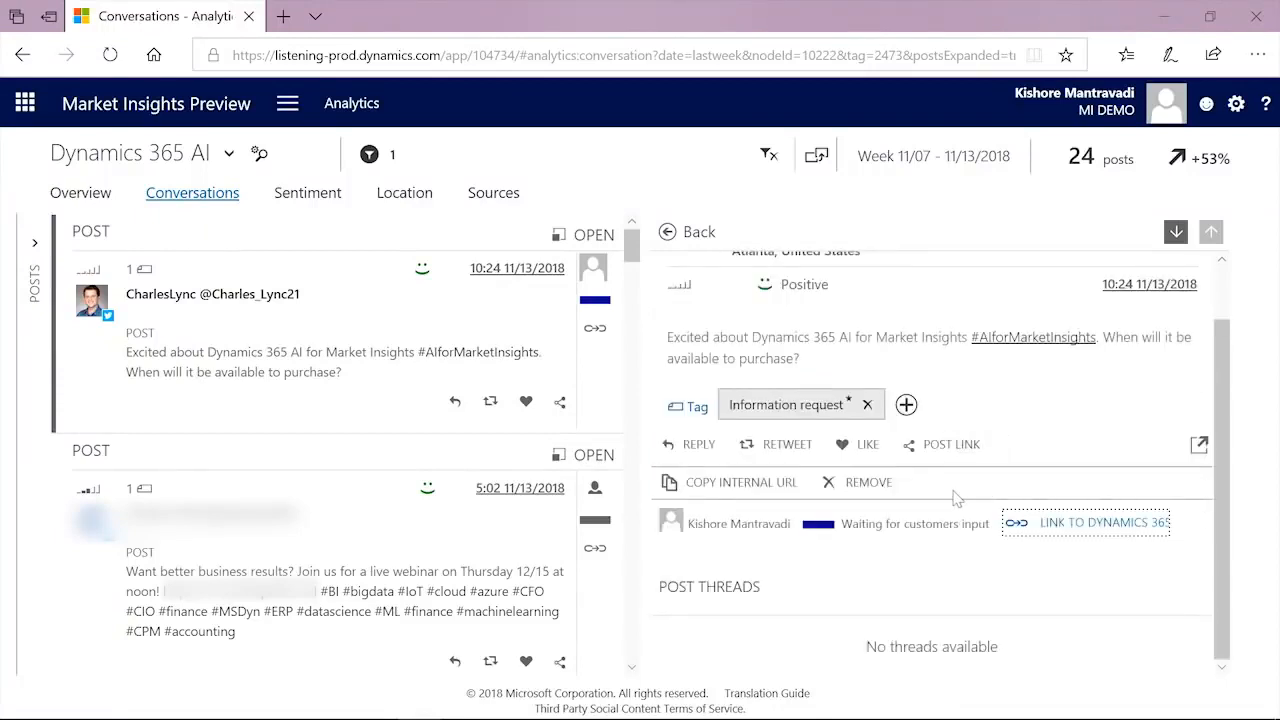
# Draft a reply inviting the post's author to send a DM, add the "Send a private message" link, and cancel the reply
pyautogui.click(704, 449)
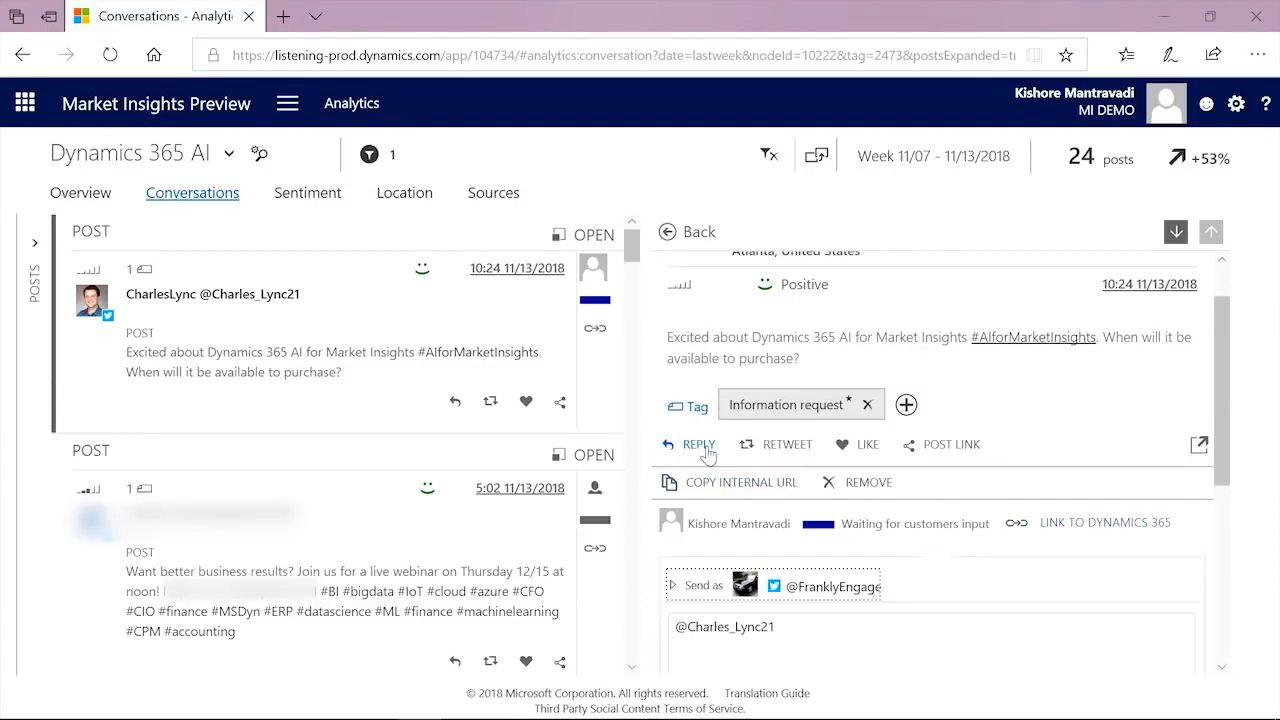
pyautogui.click(872, 632)
pyautogui.write('Hi Charles, DM us so we can work something out for you!')
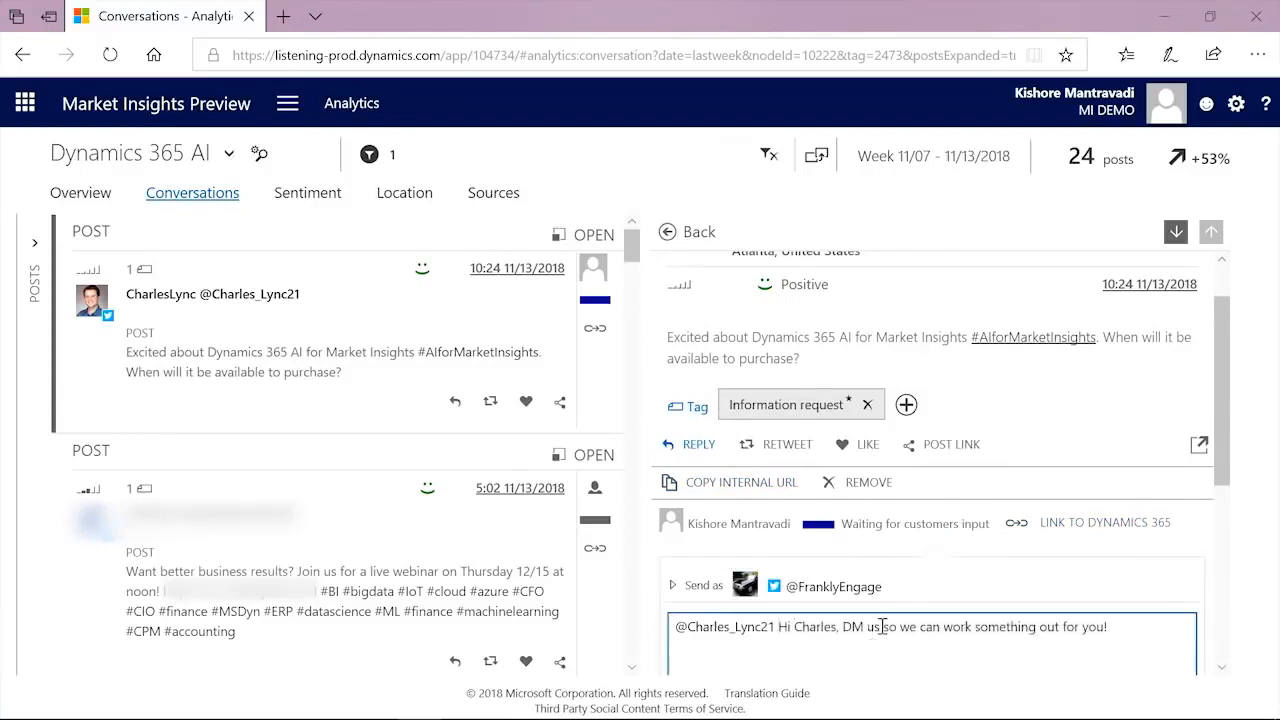
pyautogui.scroll(-1, 1028, 590)
pyautogui.scroll(-2, 1025, 585)
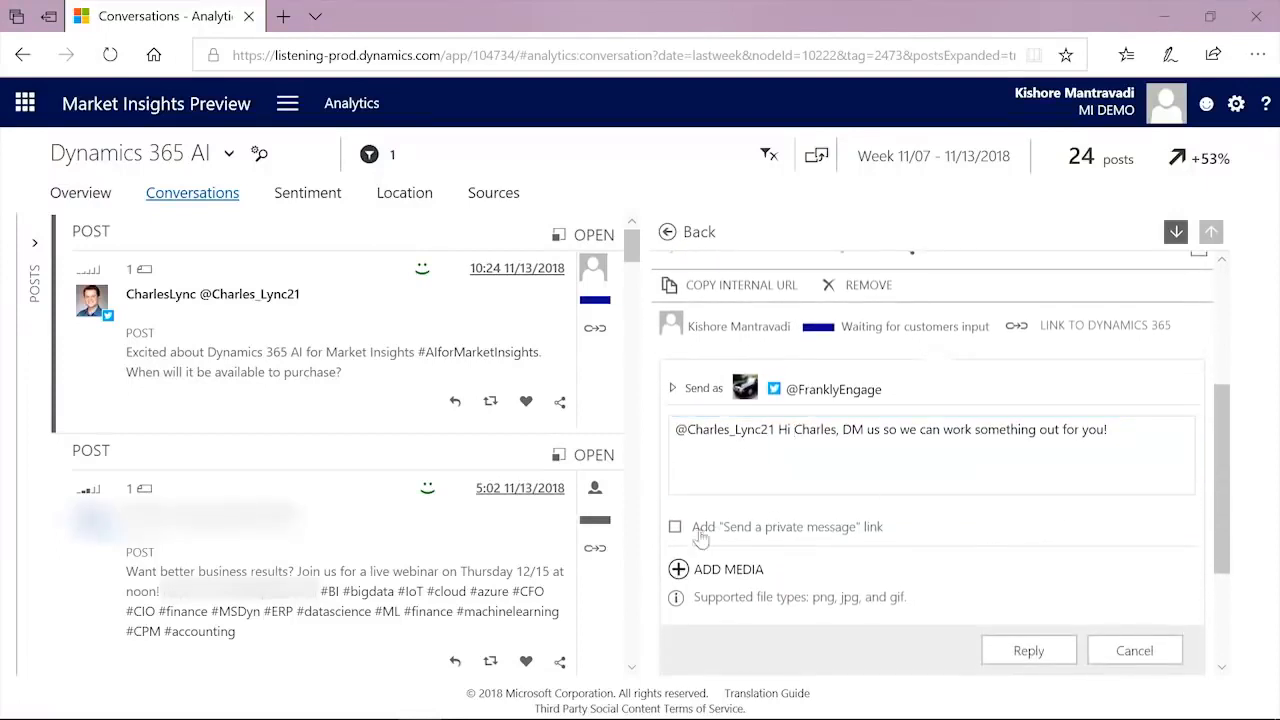
pyautogui.click(675, 527)
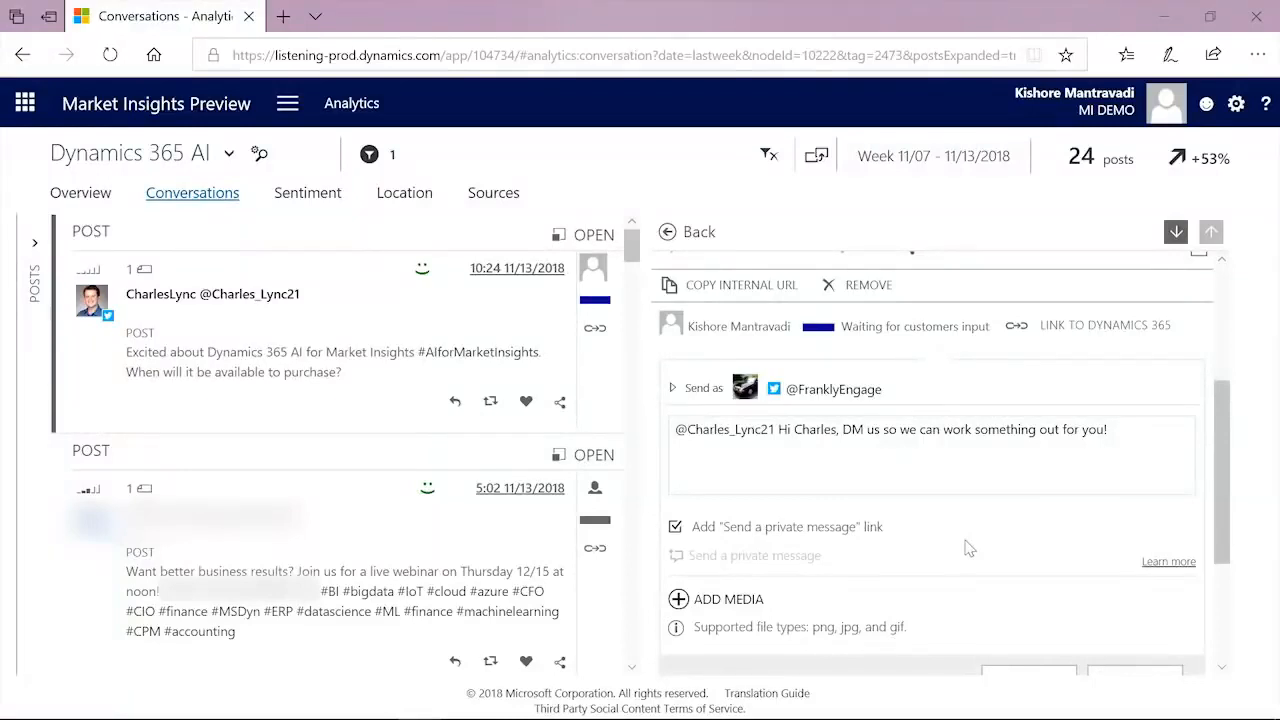
pyautogui.scroll(-1, 1000, 580)
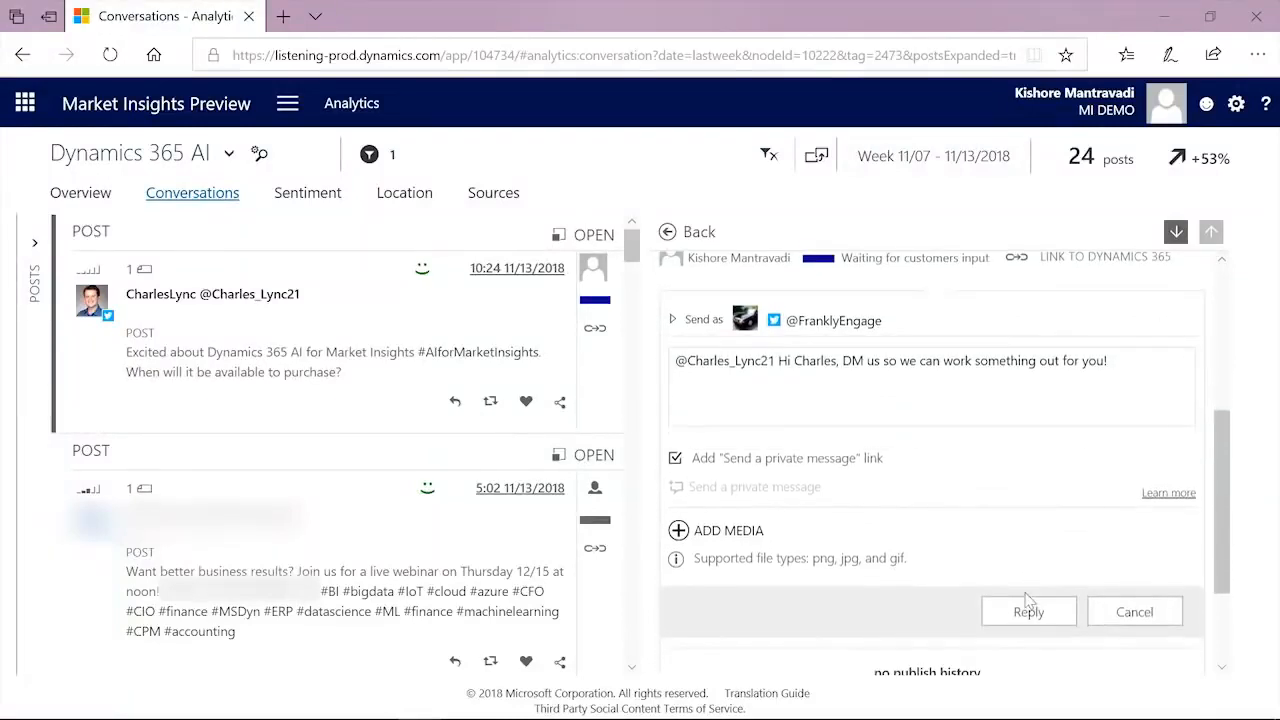
pyautogui.click(1138, 620)
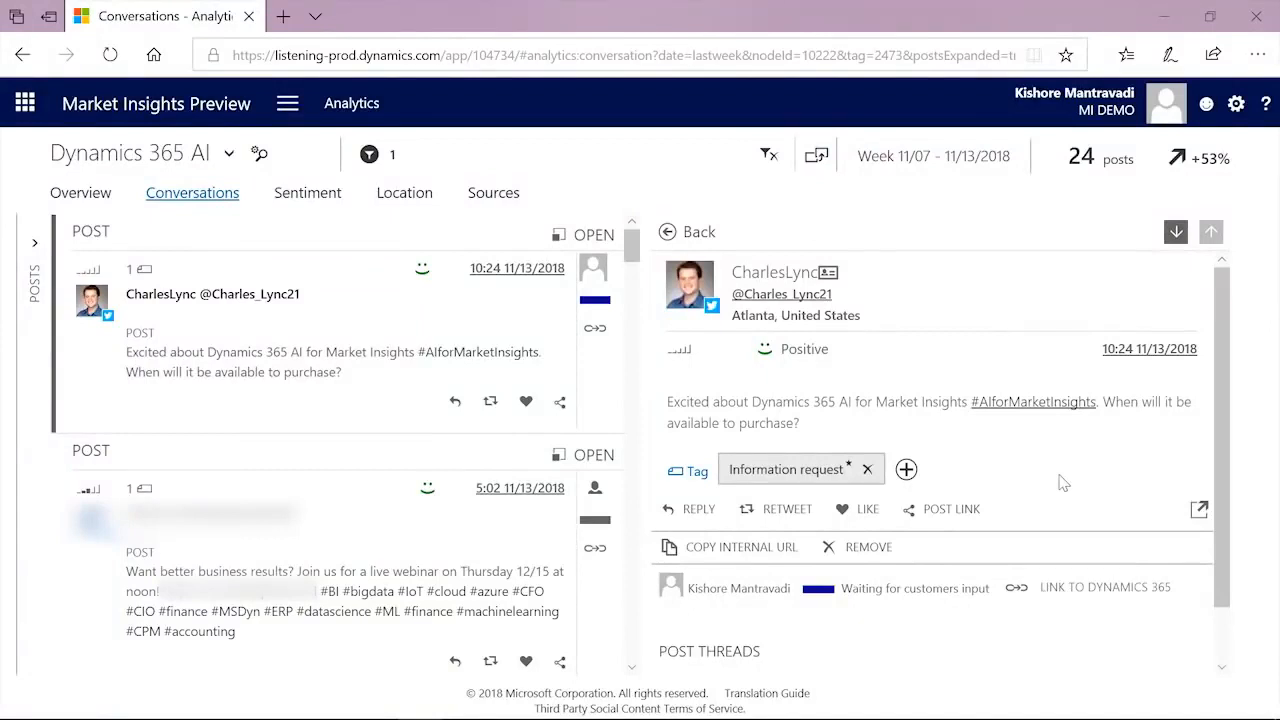
# View the post author's details and retrieve the relationships with the connected social profiles
pyautogui.click(830, 278)
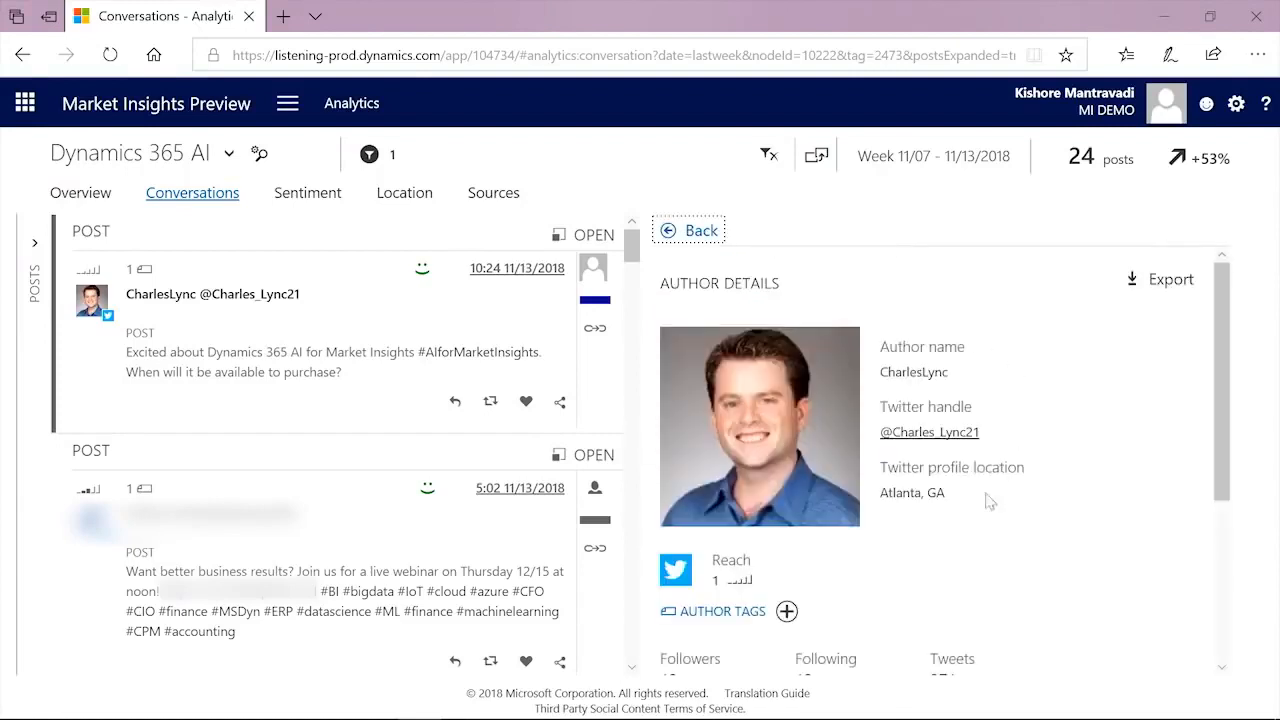
pyautogui.scroll(-3, 966, 546)
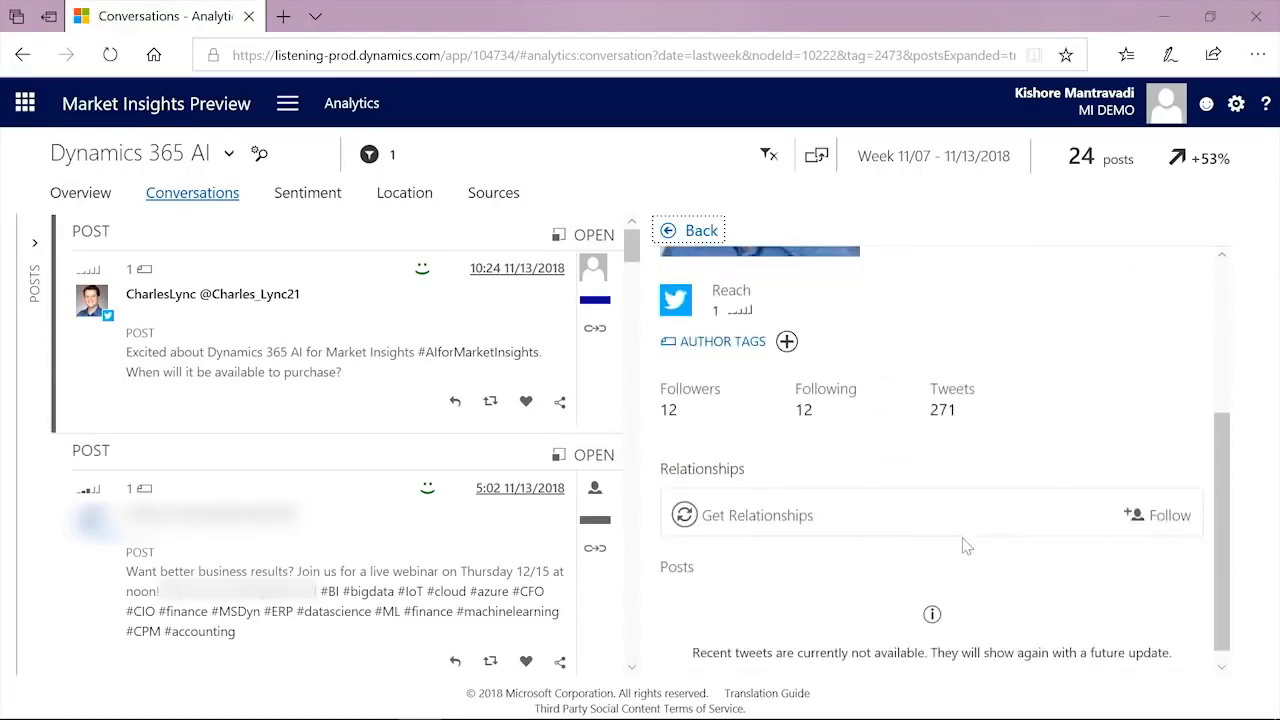
pyautogui.click(768, 522)
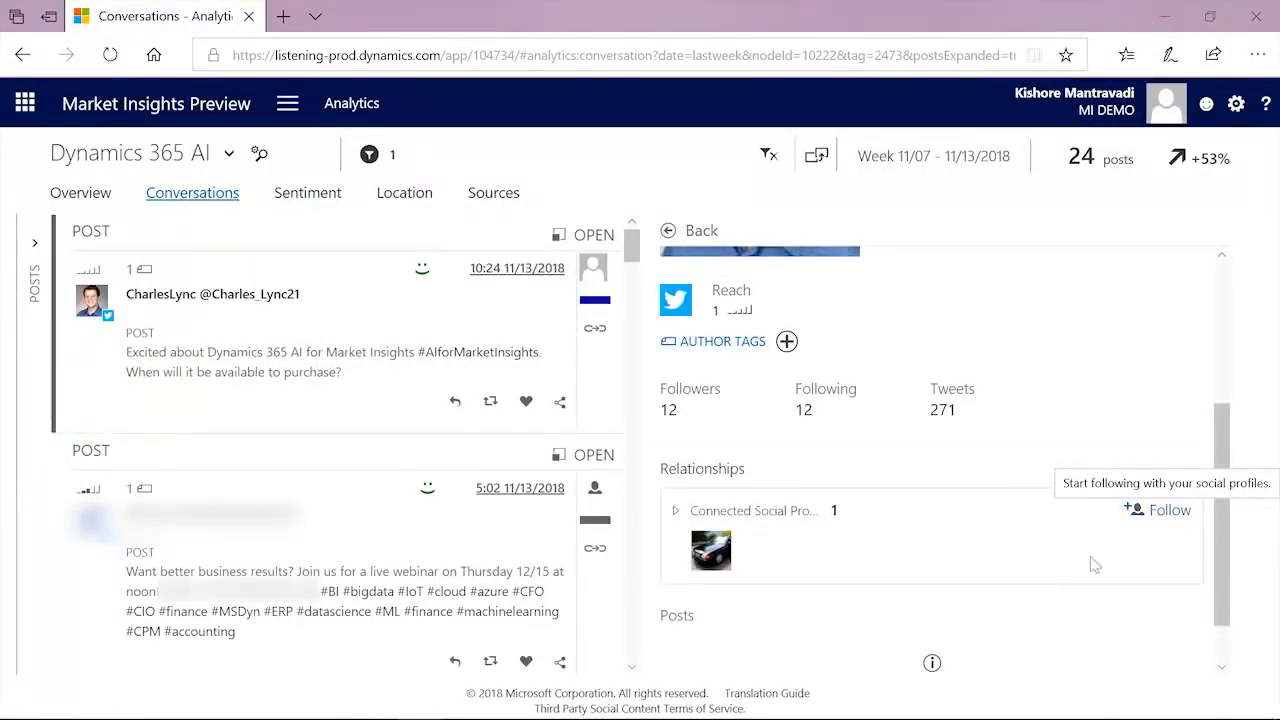
pyautogui.scroll(1, 1060, 430)
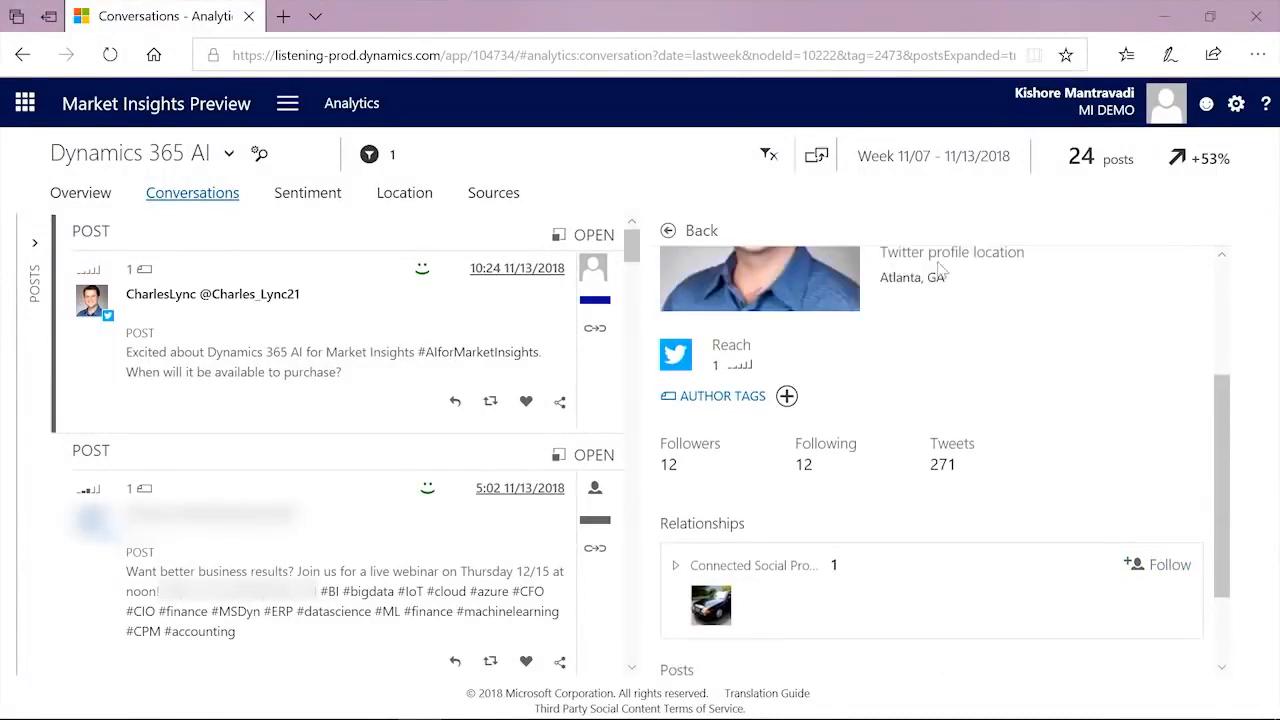
# Clear the information request filter and show the Sentiment analytics for all posts of the week
pyautogui.click(769, 162)
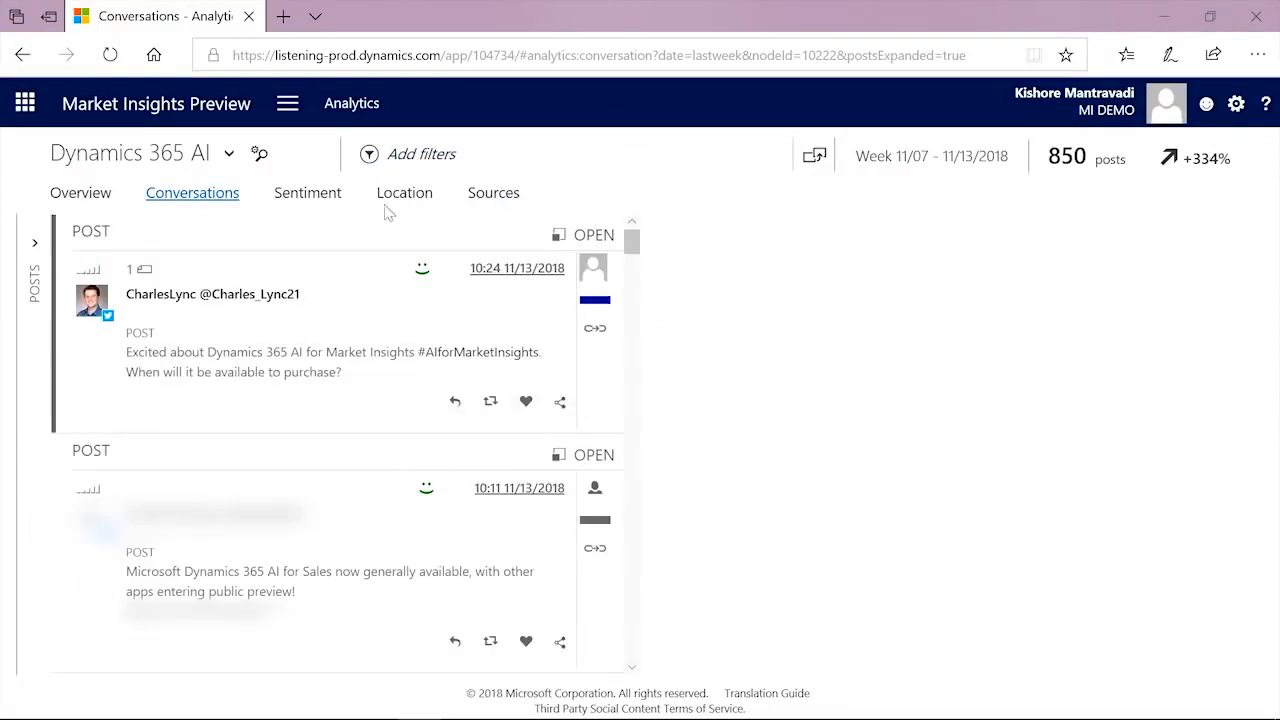
pyautogui.click(324, 200)
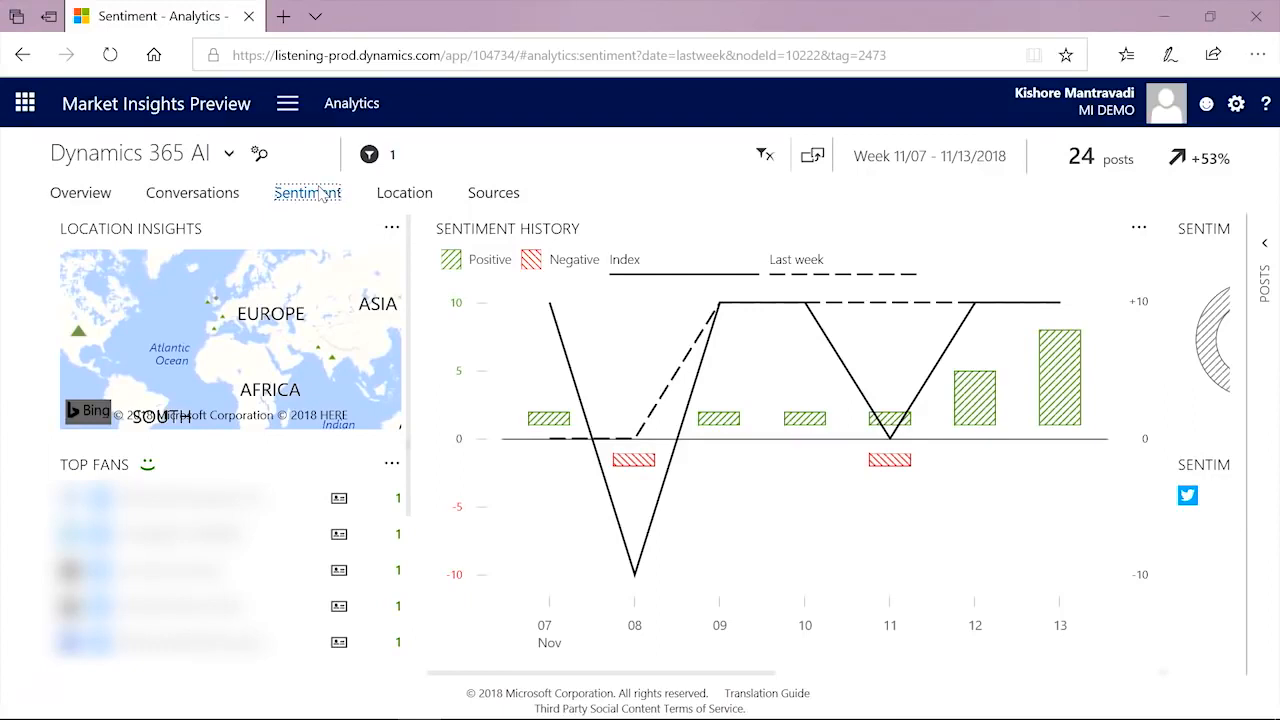
pyautogui.click(764, 157)
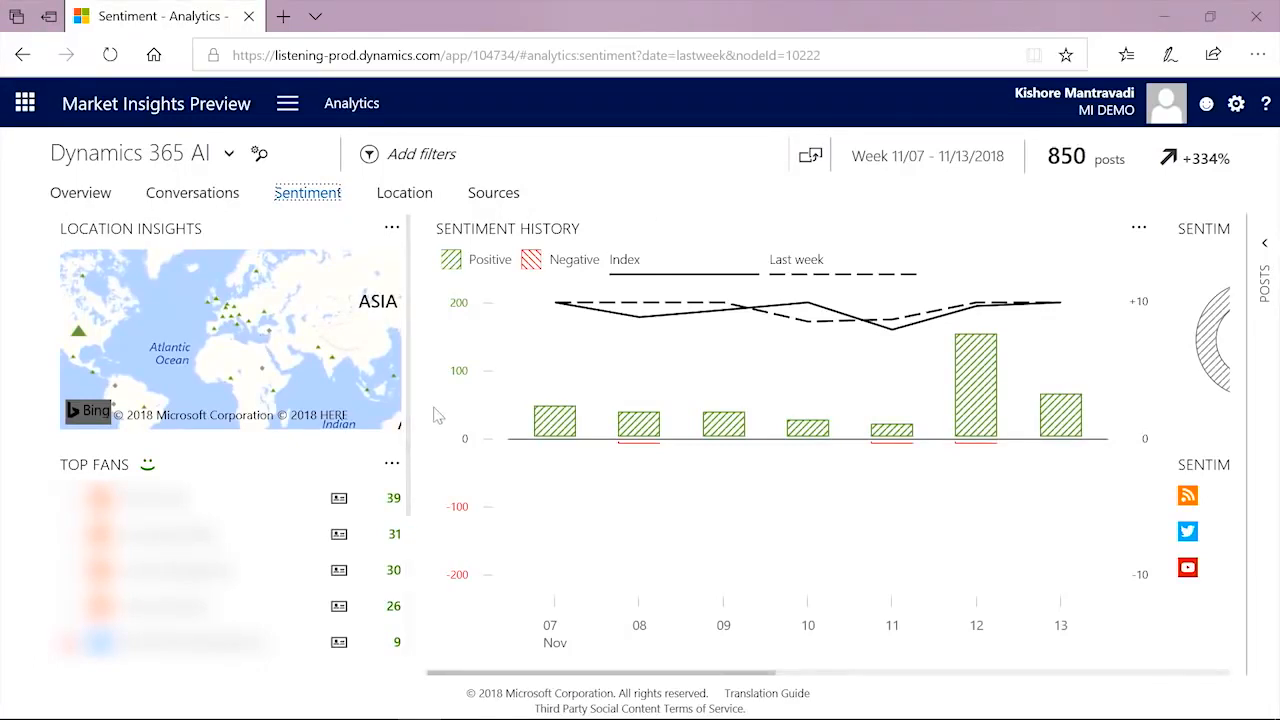
# Examine the week's sentiment history, top fans and critics, overall sentiment, and positive and negative phrases
pyautogui.moveTo(675, 329)
pyautogui.moveTo(980, 395)
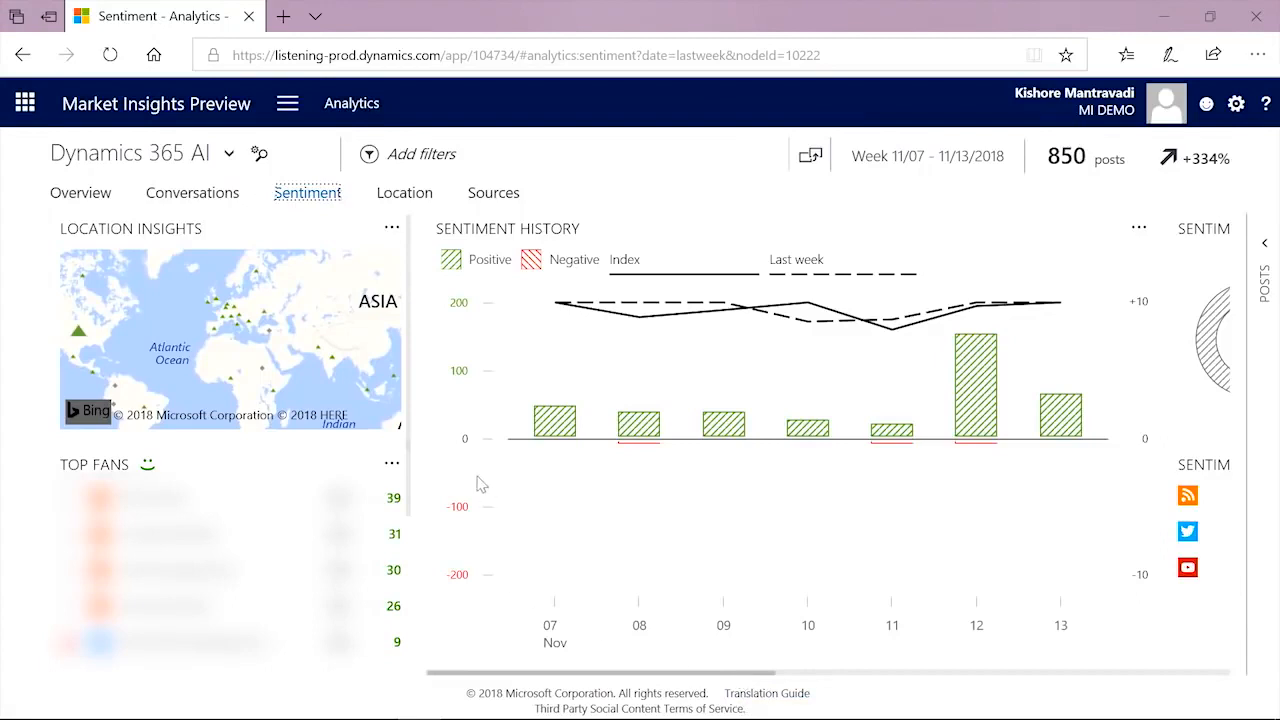
pyautogui.moveTo(414, 371); pyautogui.dragTo(429, 534)
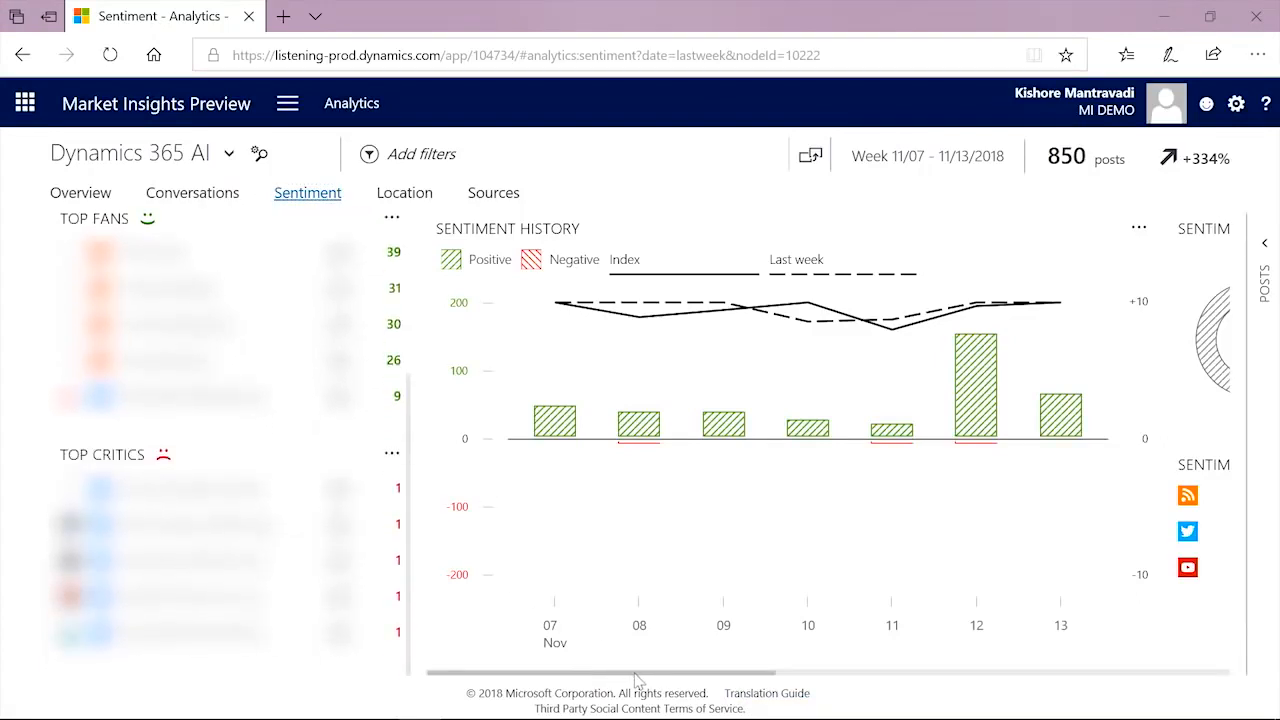
pyautogui.moveTo(637, 680); pyautogui.dragTo(1094, 684)
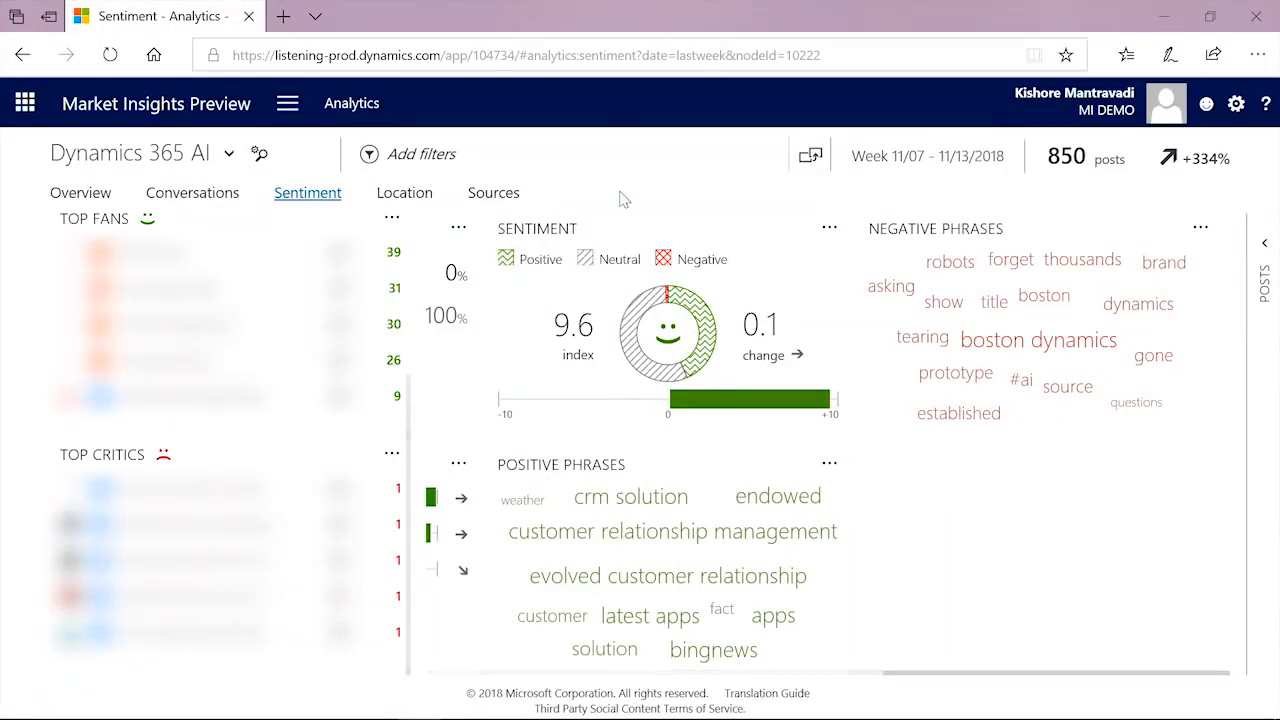
# Examine the week's Location and Sources analytics, including location coverage, cities, languages, activities and volume change by source
pyautogui.click(418, 196)
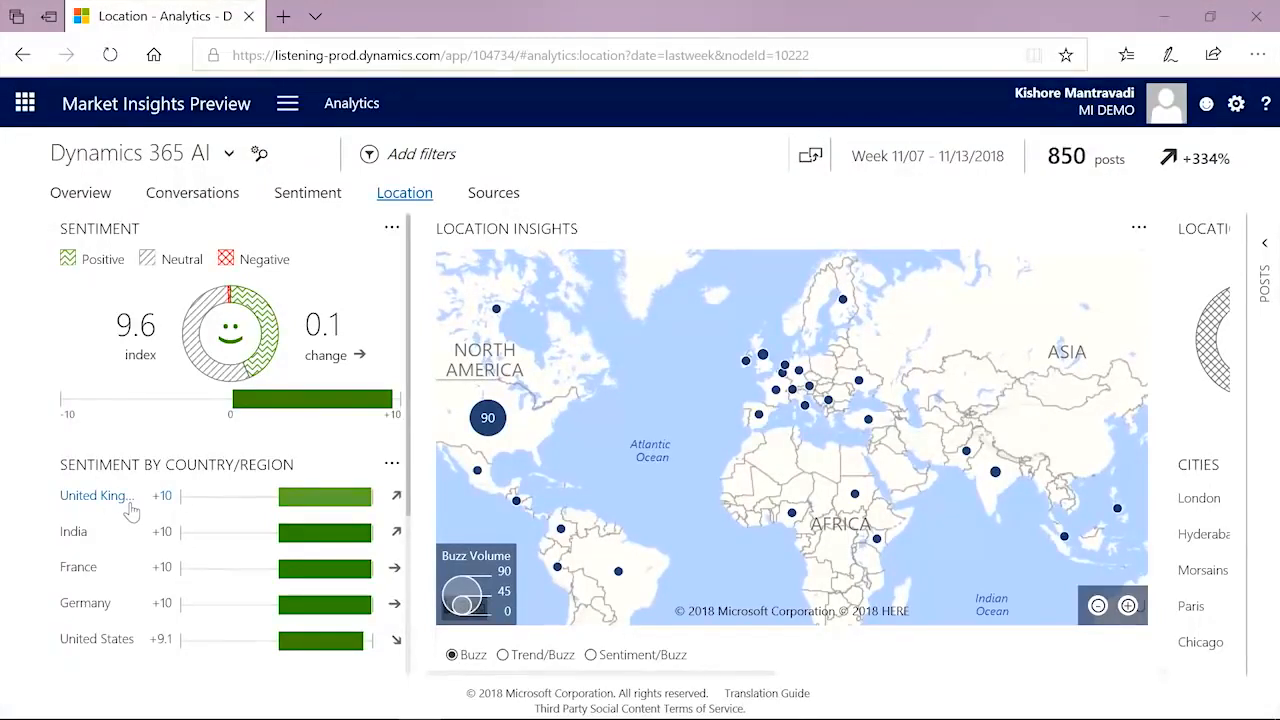
pyautogui.moveTo(757, 675); pyautogui.dragTo(1080, 670)
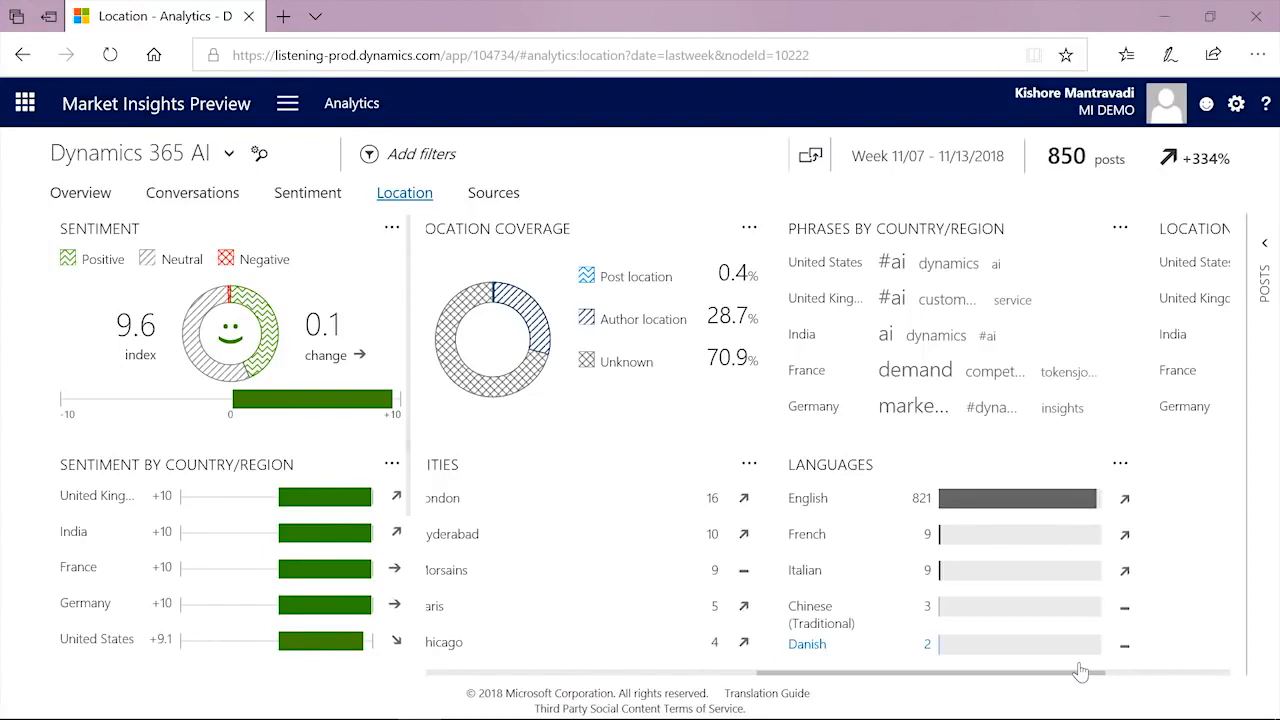
pyautogui.click(497, 196)
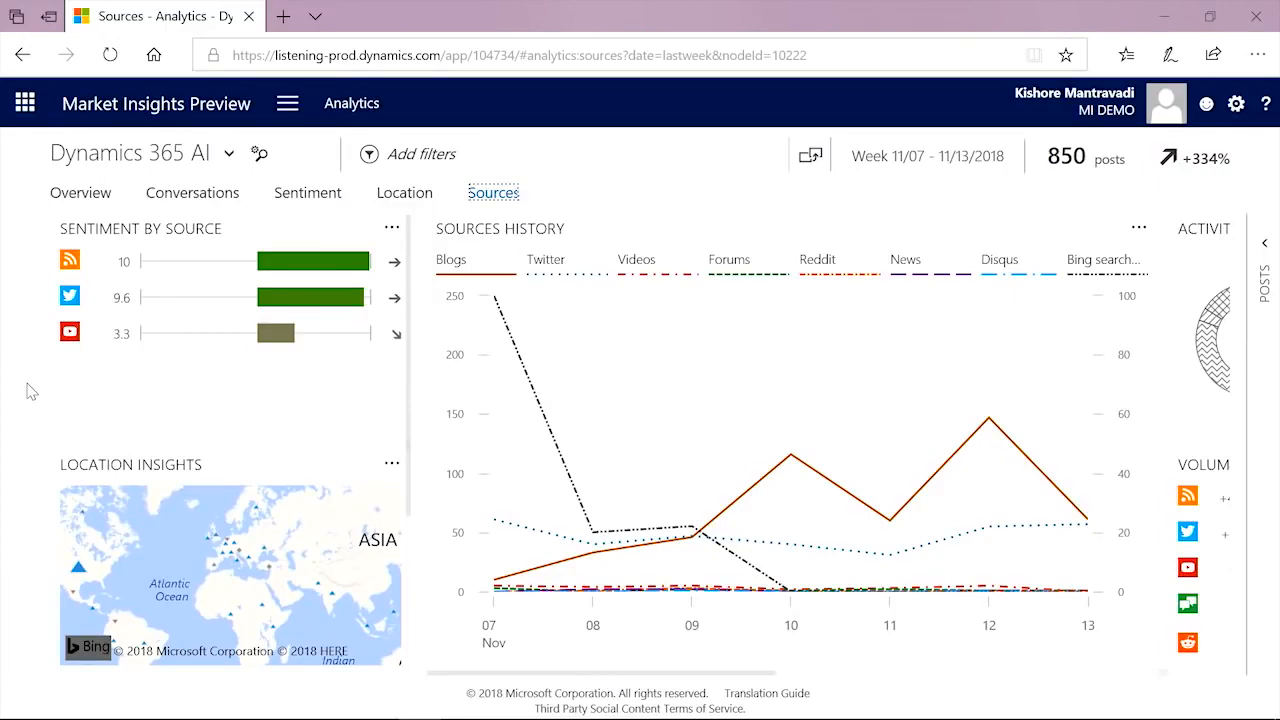
pyautogui.moveTo(648, 678); pyautogui.dragTo(849, 673)
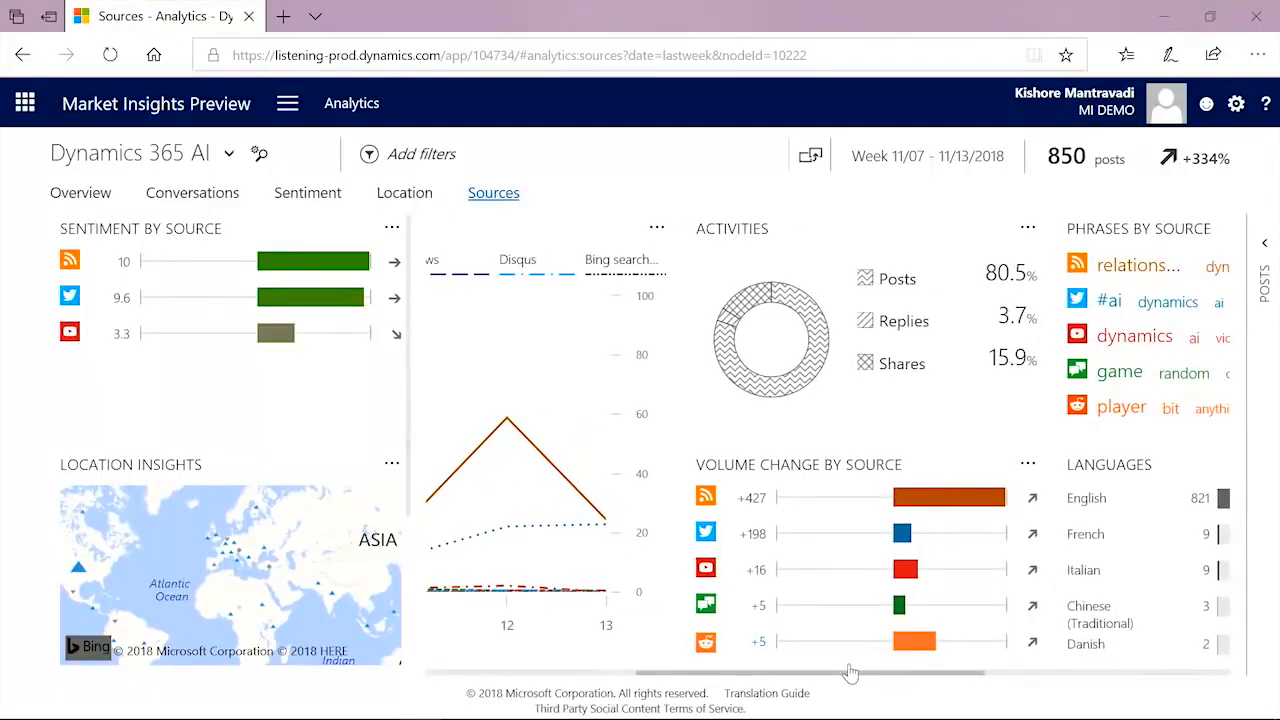
pyautogui.moveTo(849, 673); pyautogui.dragTo(1005, 677)
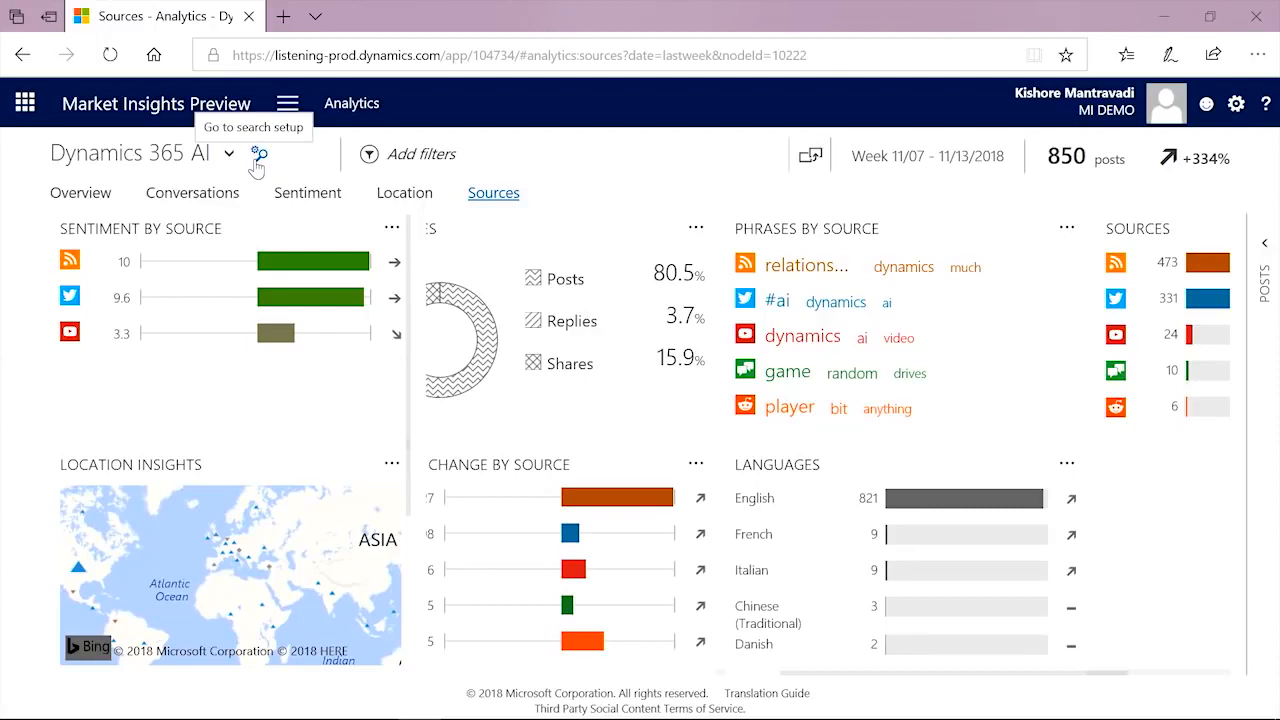
# Open the search setup and start a new search topic named "Dynamics 365" in the Products category
pyautogui.click(258, 155)
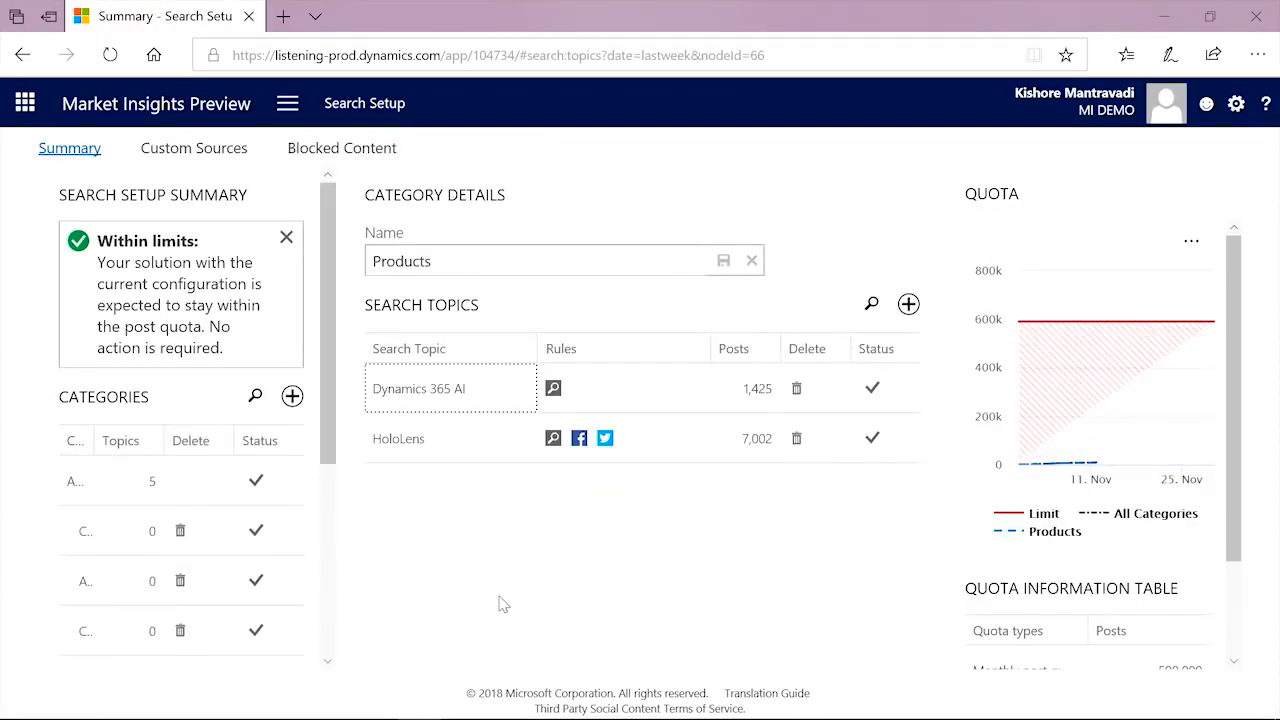
pyautogui.click(908, 306)
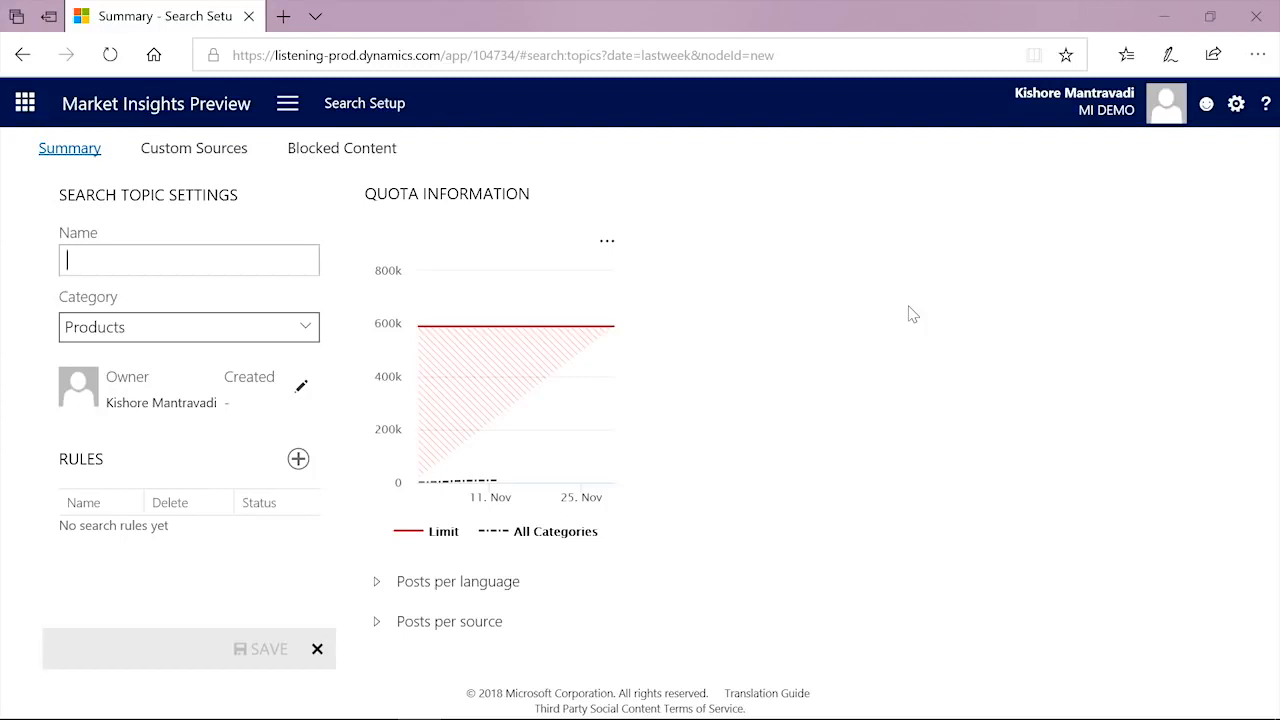
pyautogui.write('Dynami')
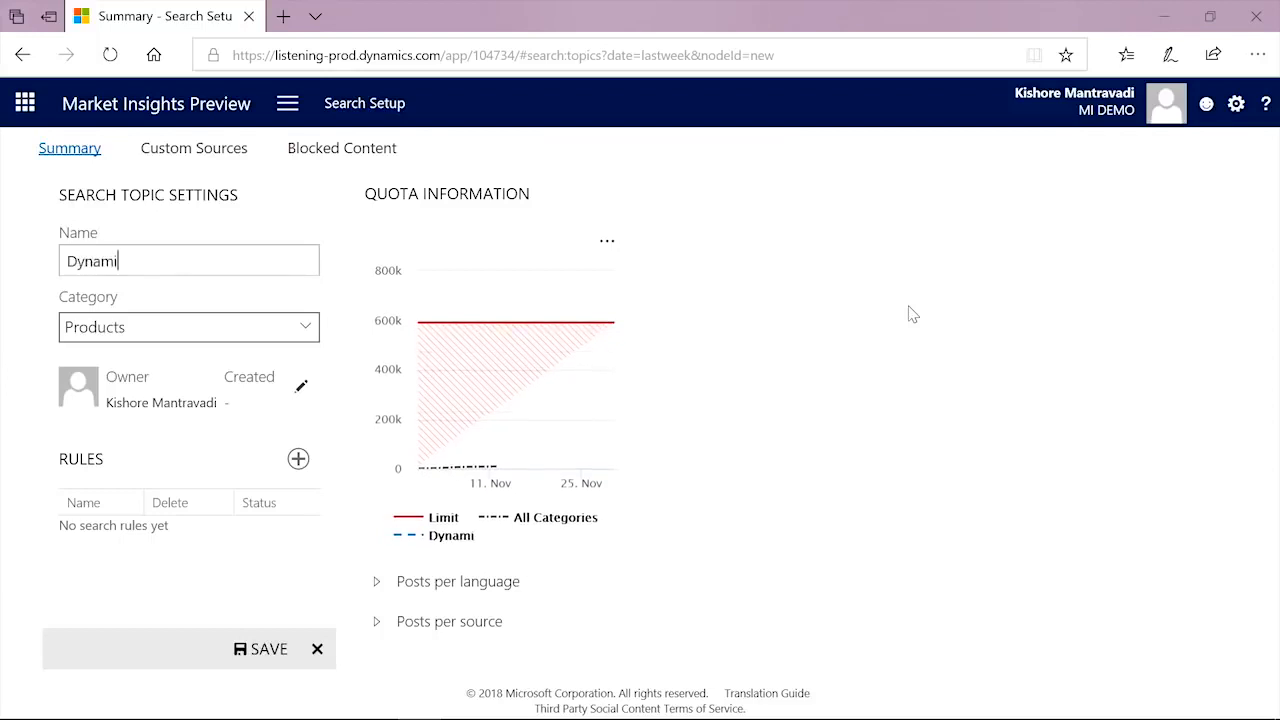
pyautogui.write('cs 365')
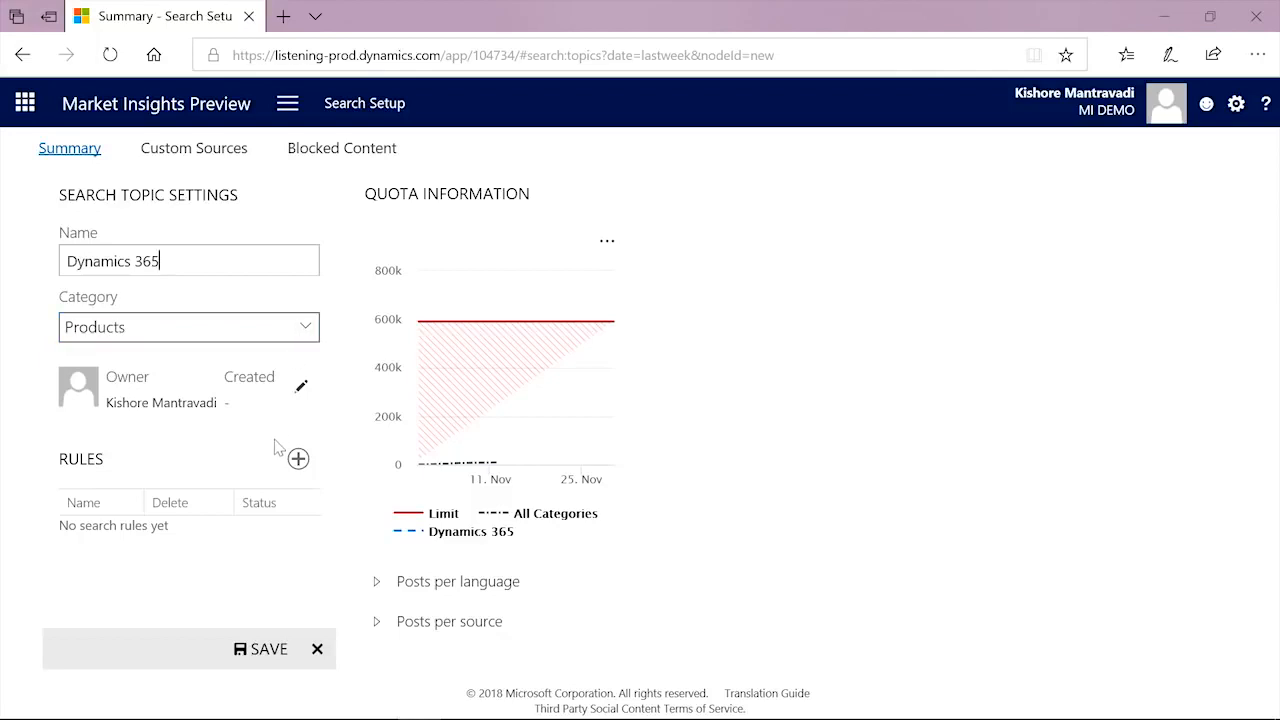
# Review the available search rule types for the Dynamics 365 topic and start a new keywords rule
pyautogui.click(298, 458)
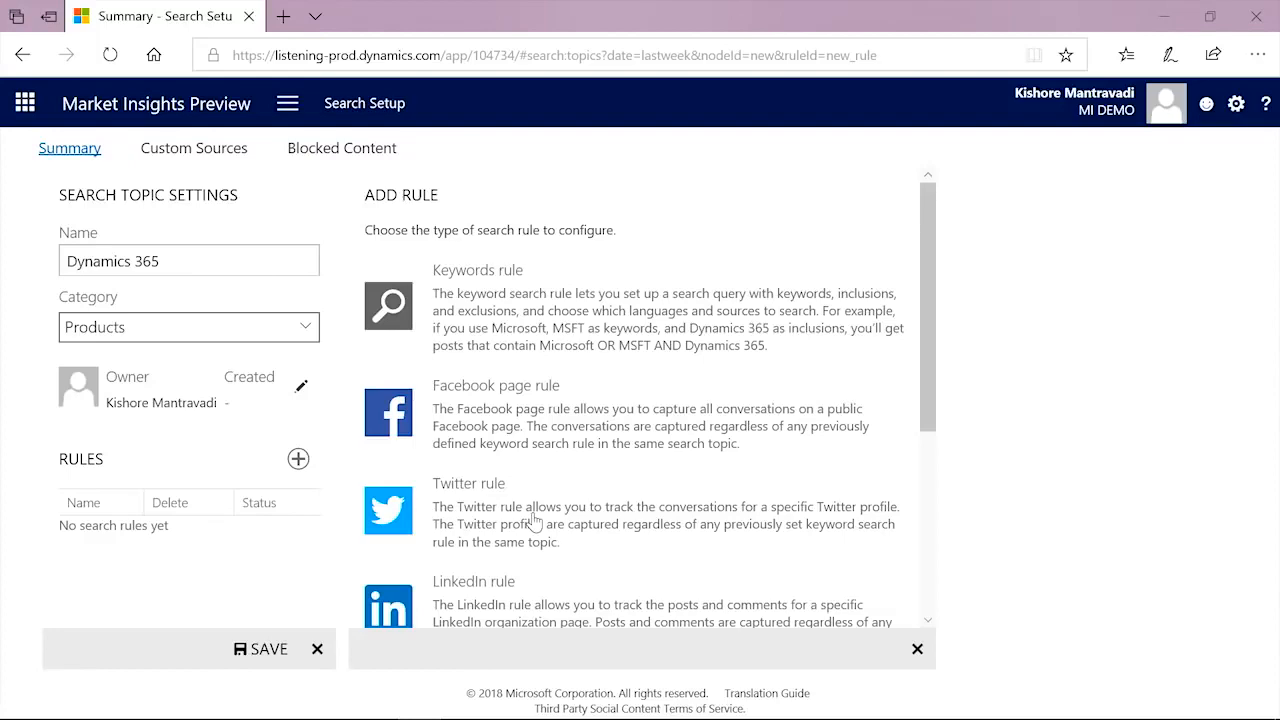
pyautogui.scroll(-3, 535, 520)
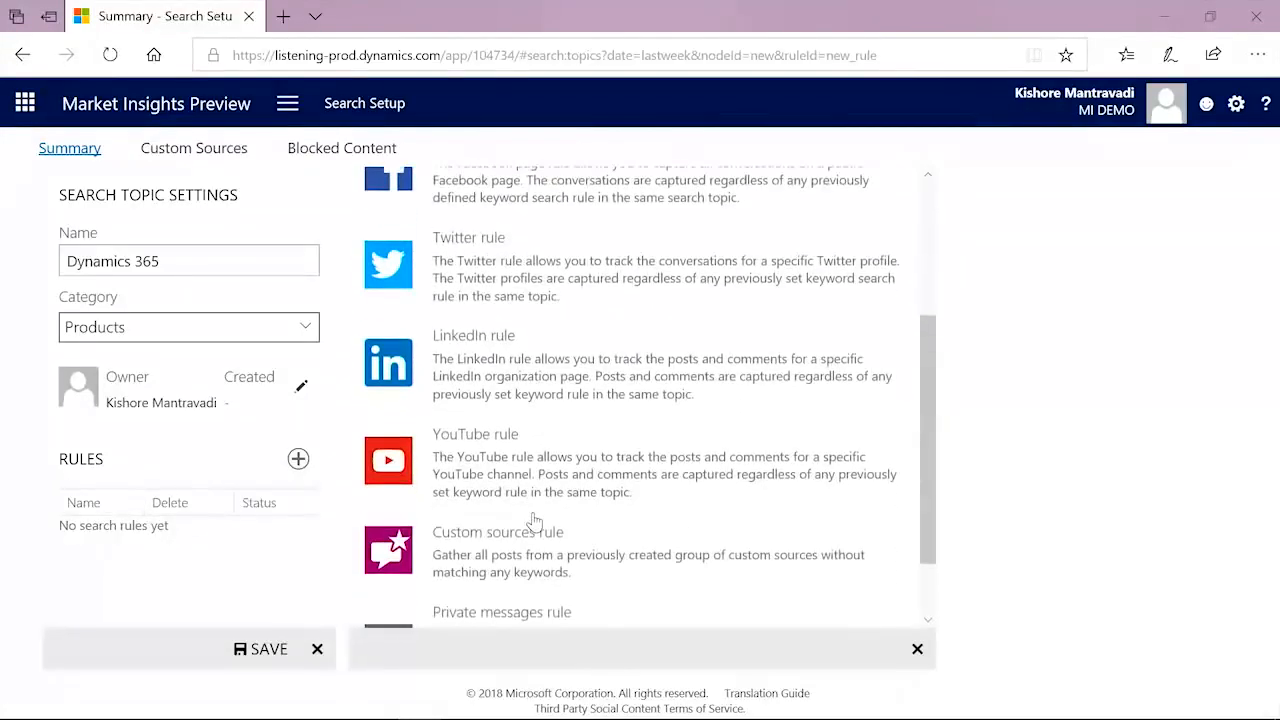
pyautogui.scroll(-1, 535, 520)
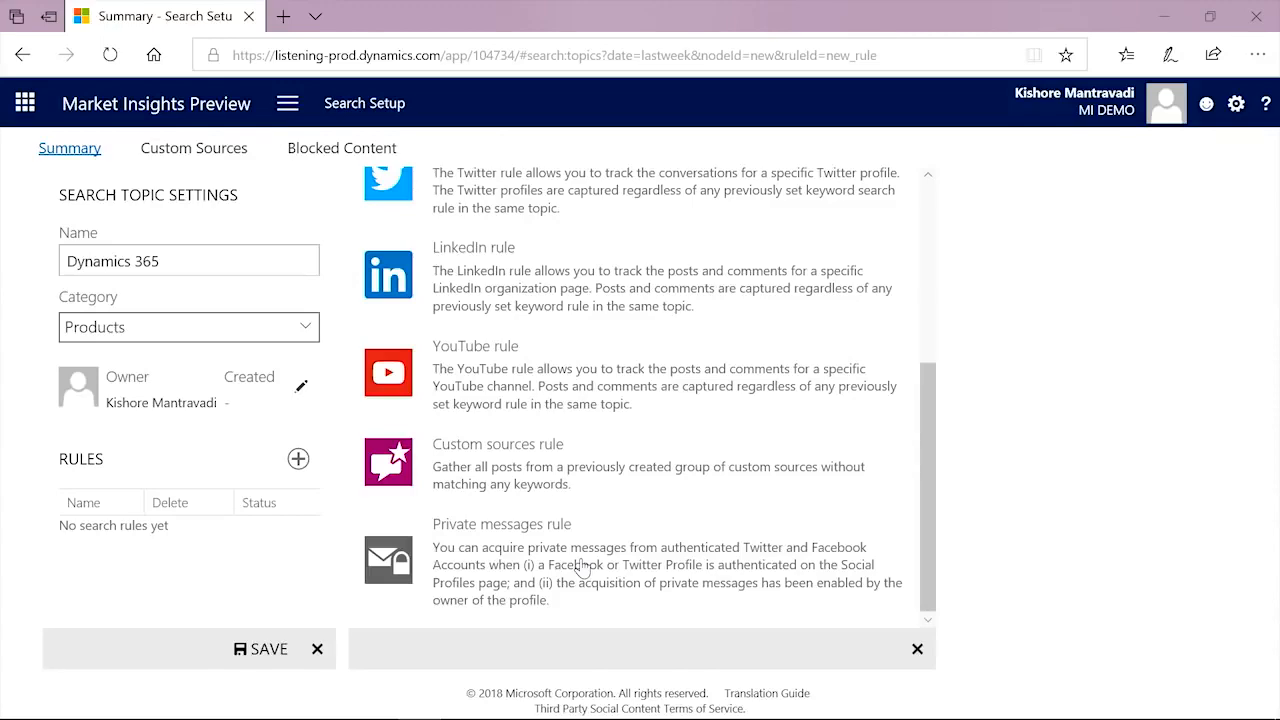
pyautogui.scroll(5, 583, 568)
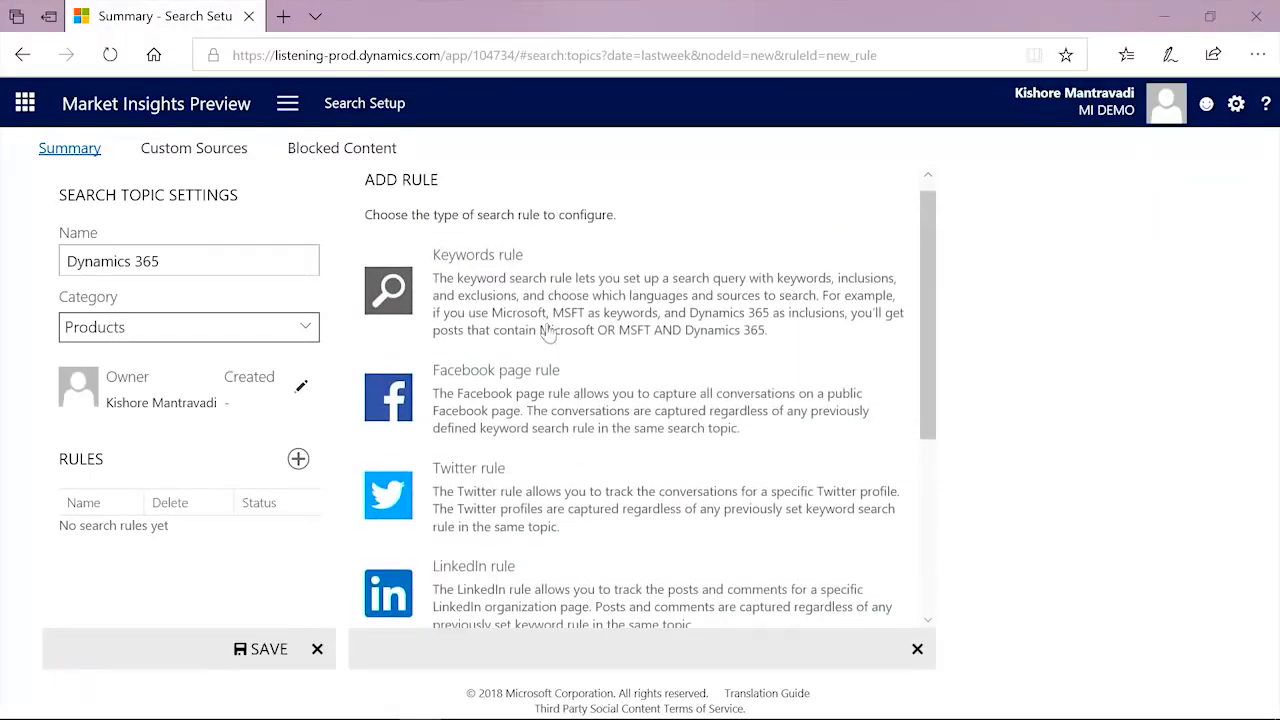
pyautogui.click(545, 328)
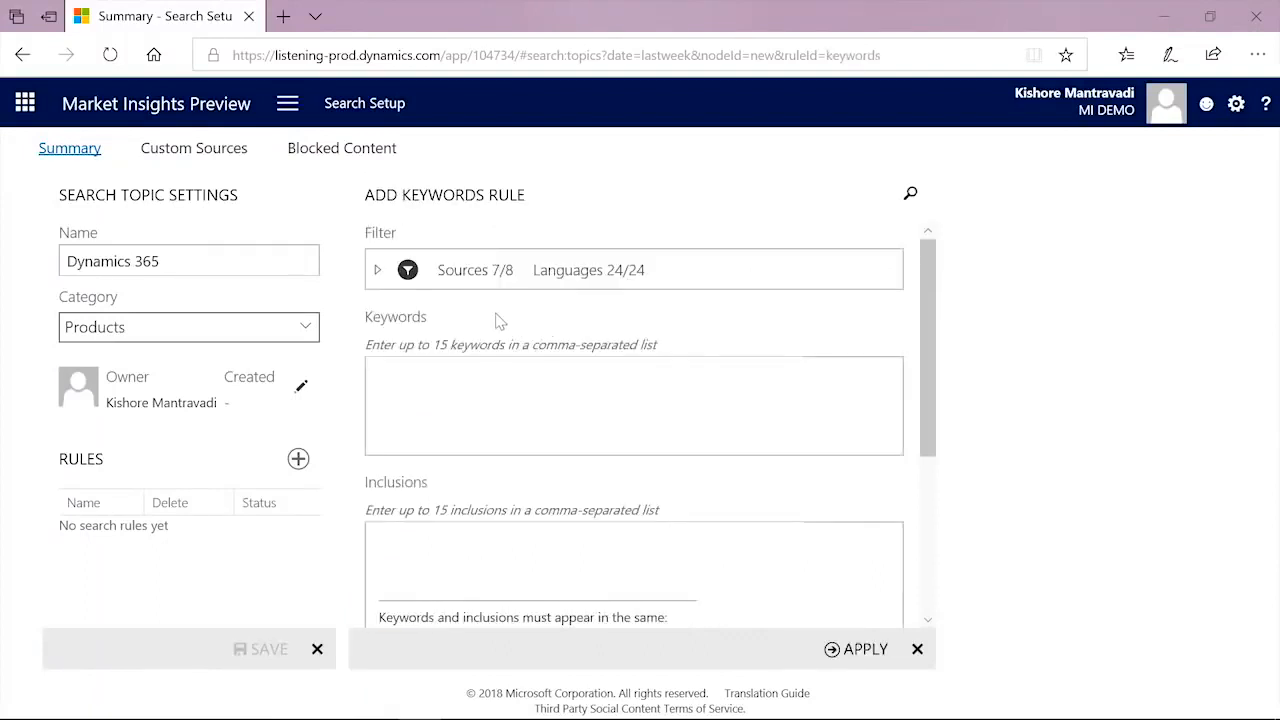
# Define the rule with keyword "Dynamics 365" and inclusion "Microsoft", then apply it and save the search topic
pyautogui.click(424, 376)
pyautogui.write('Dynamics 365')
pyautogui.scroll(-2, 480, 485)
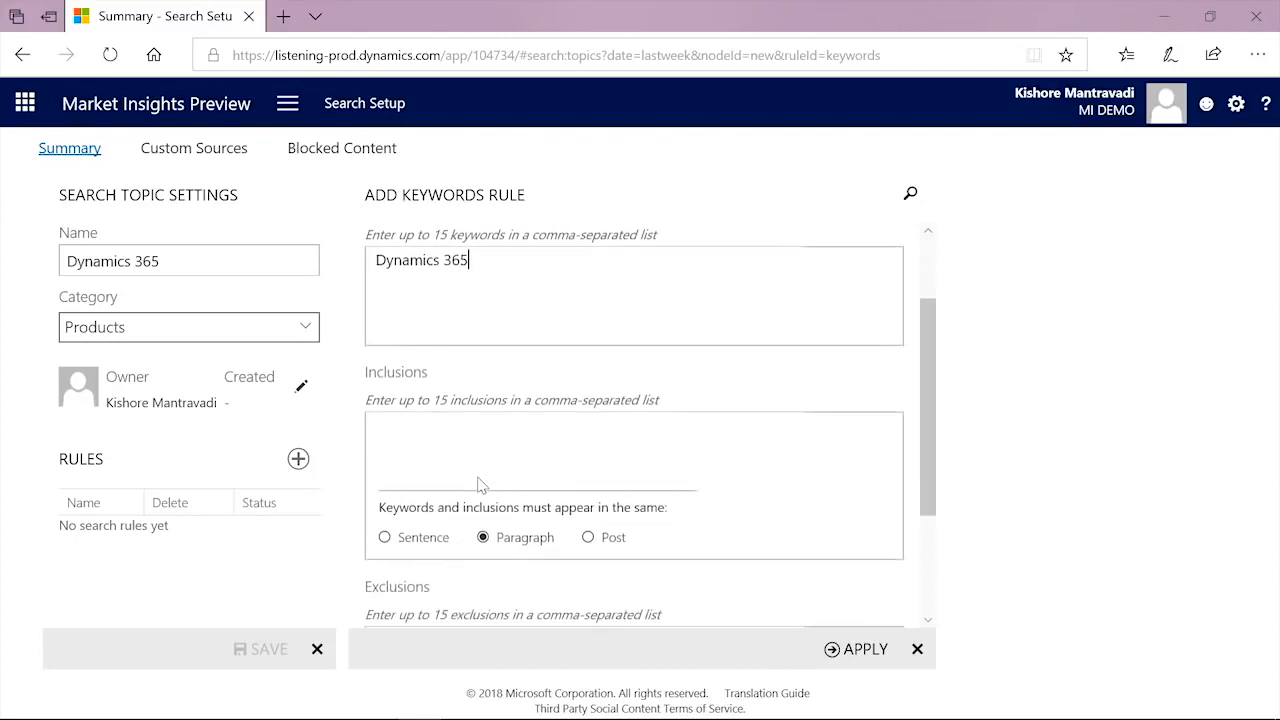
pyautogui.click(448, 432)
pyautogui.write('Microsoft')
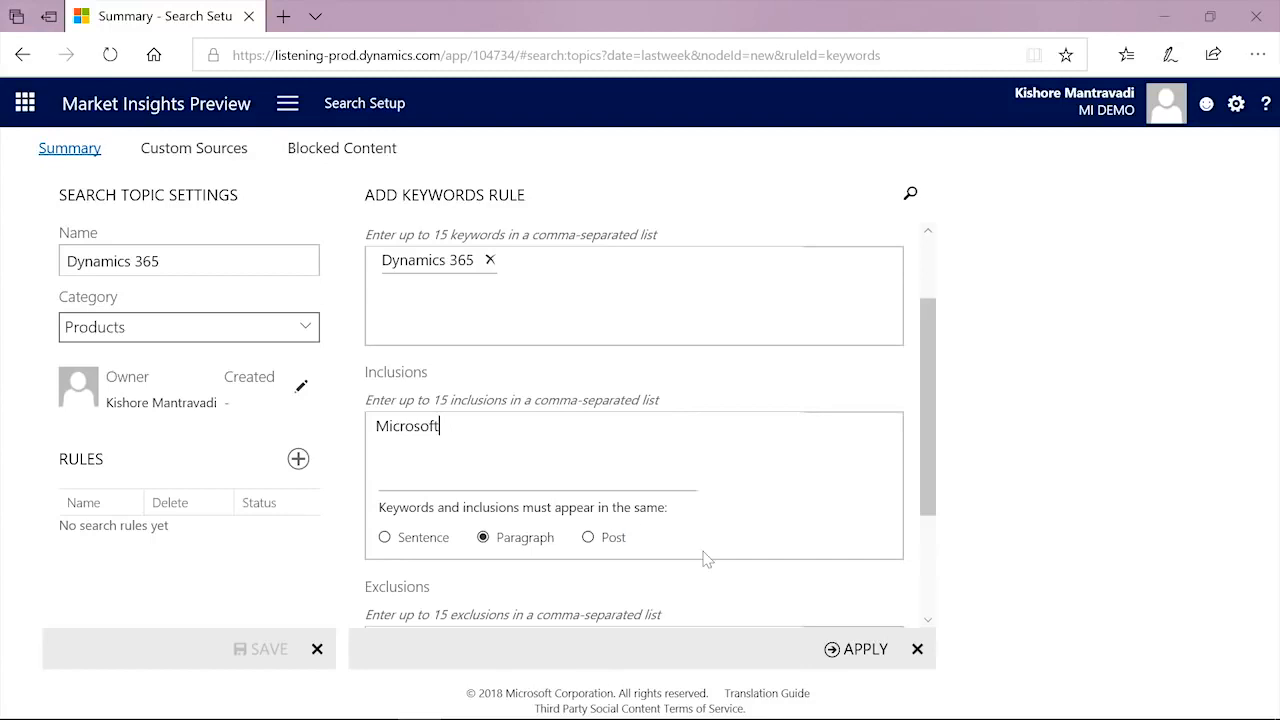
pyautogui.click(865, 652)
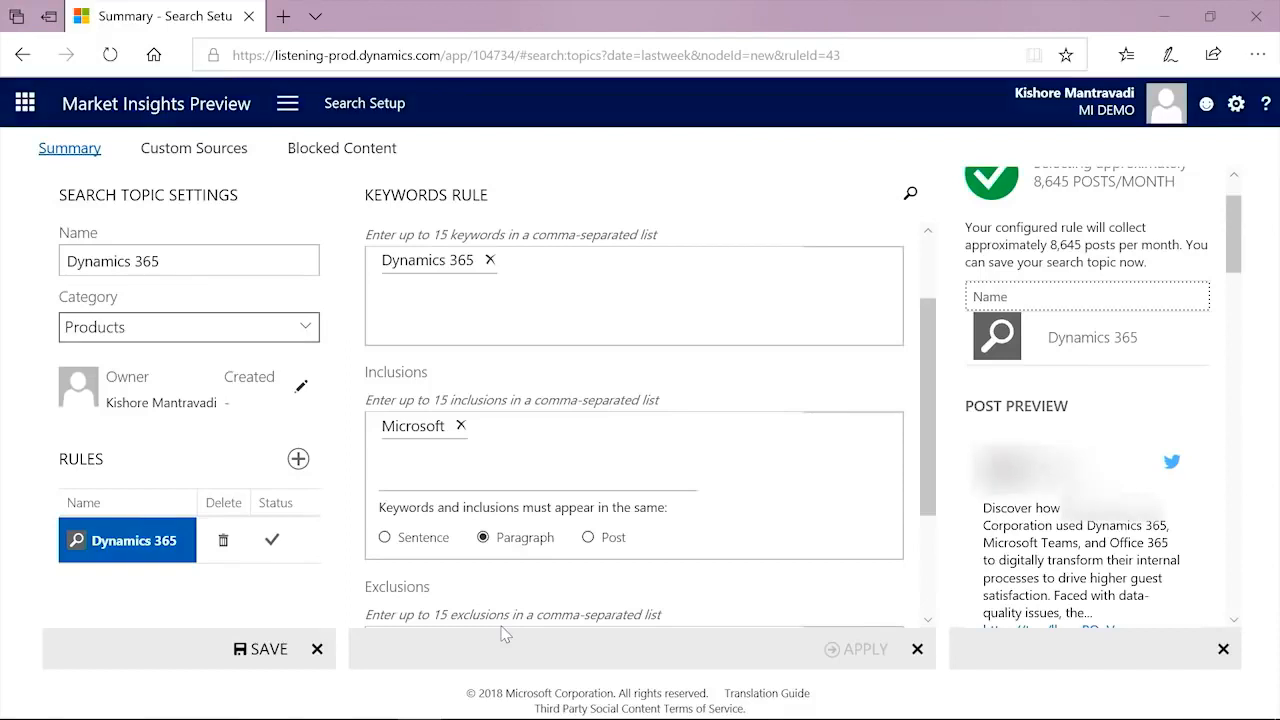
pyautogui.click(251, 655)
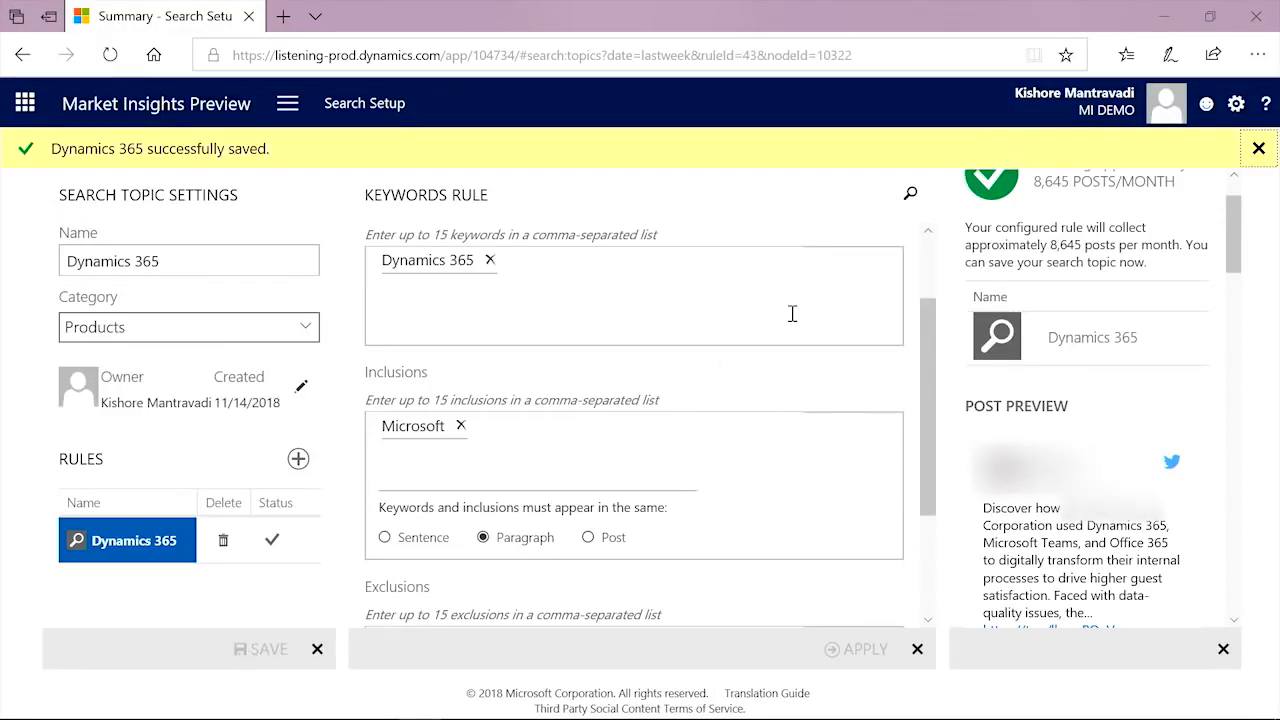
pyautogui.click(1258, 148)
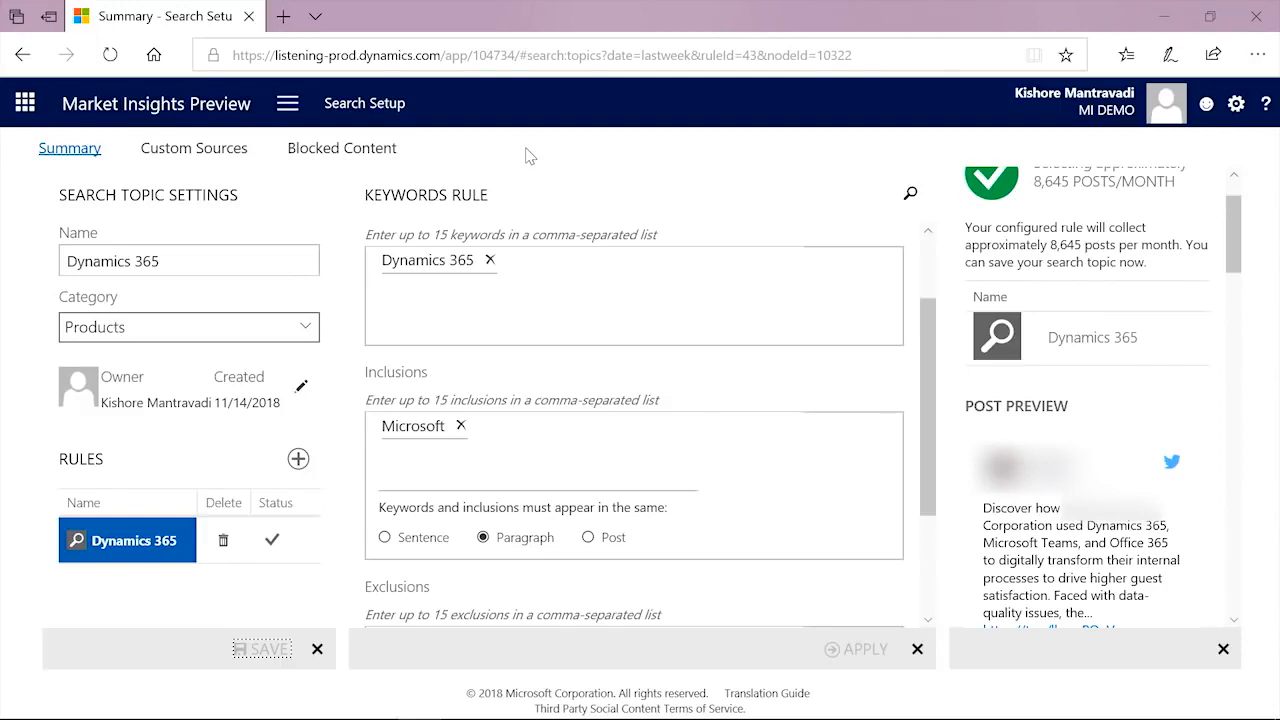
# Create a new alert named "Dynamics 365 Info or Lead" with the alert type Post alert
pyautogui.click(284, 108)
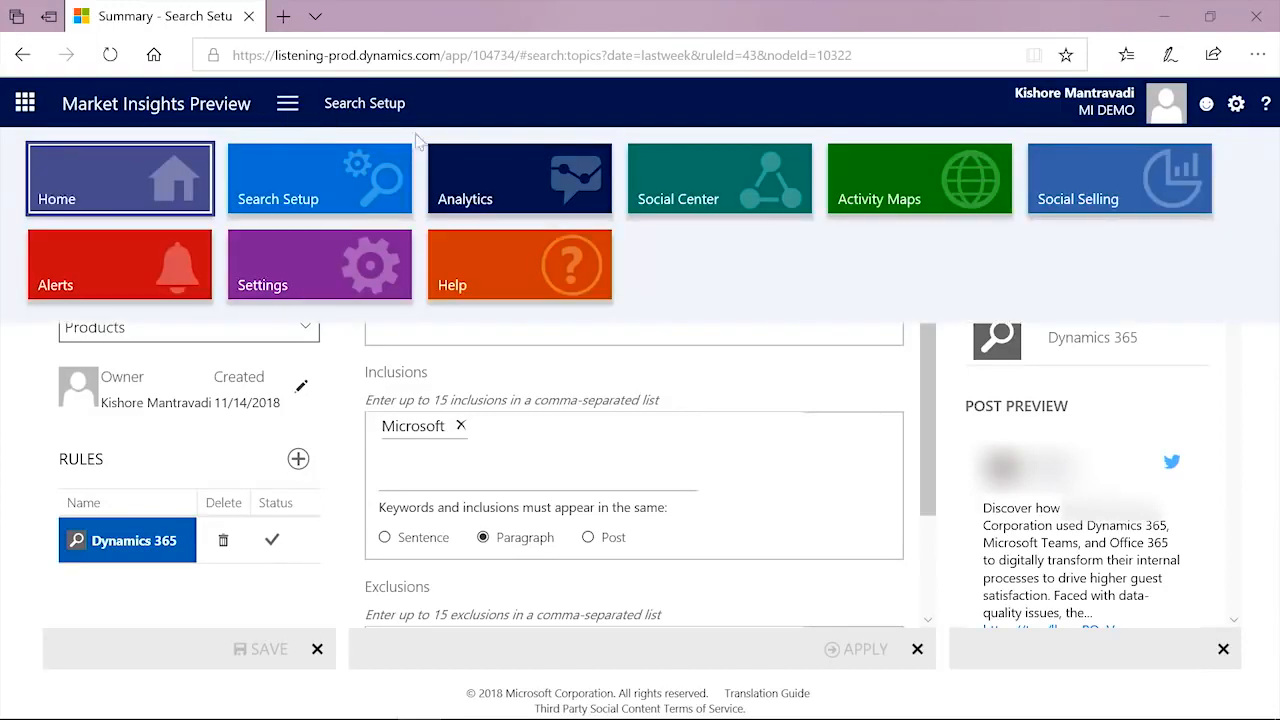
pyautogui.click(172, 272)
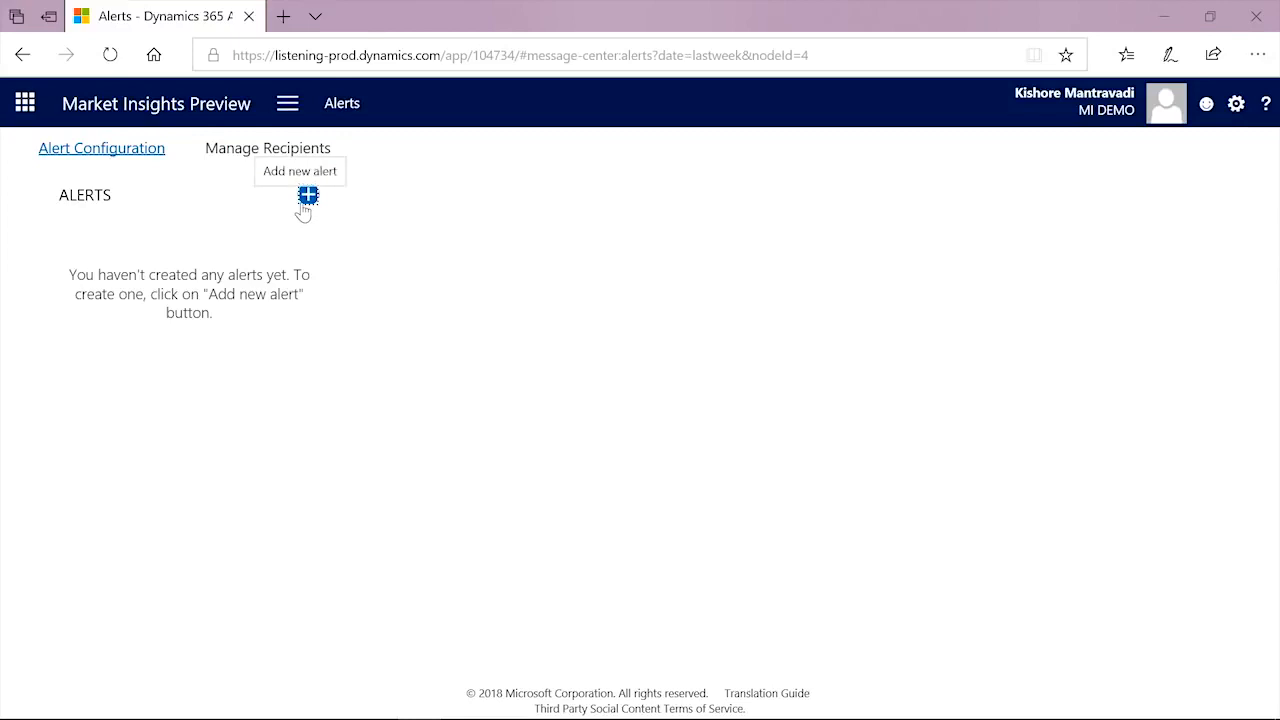
pyautogui.click(306, 197)
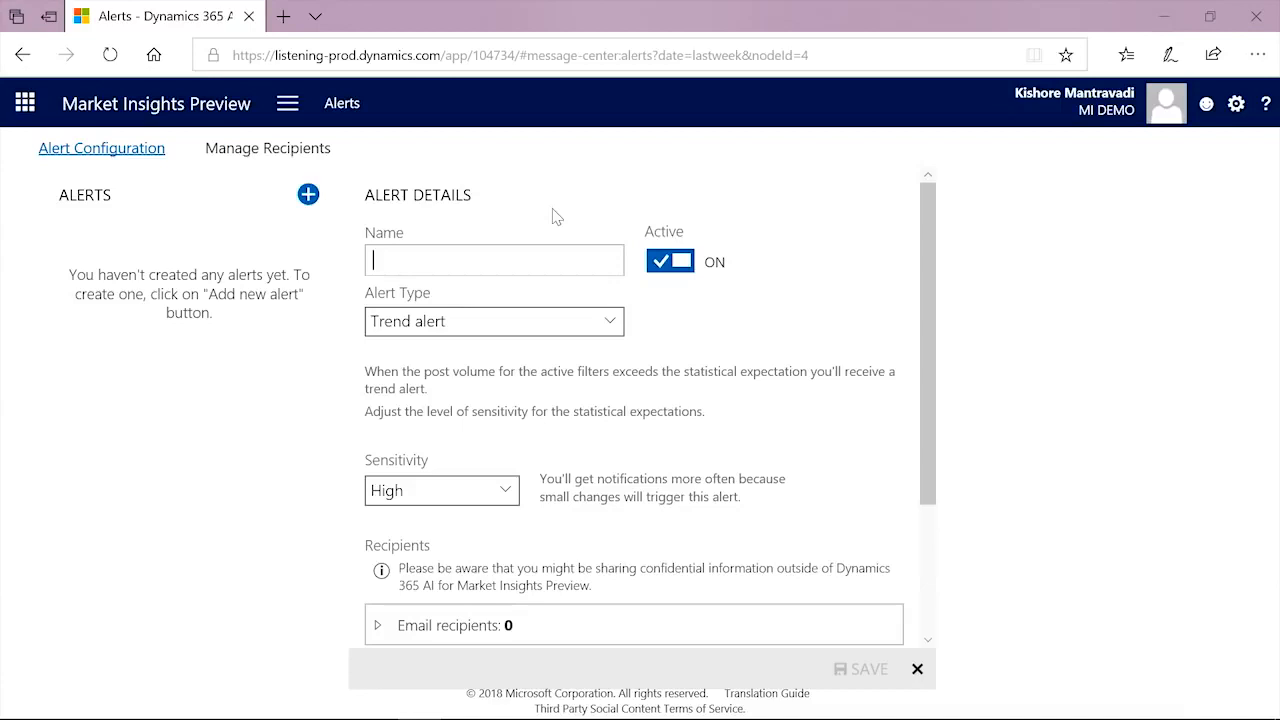
pyautogui.write('Dynamics')
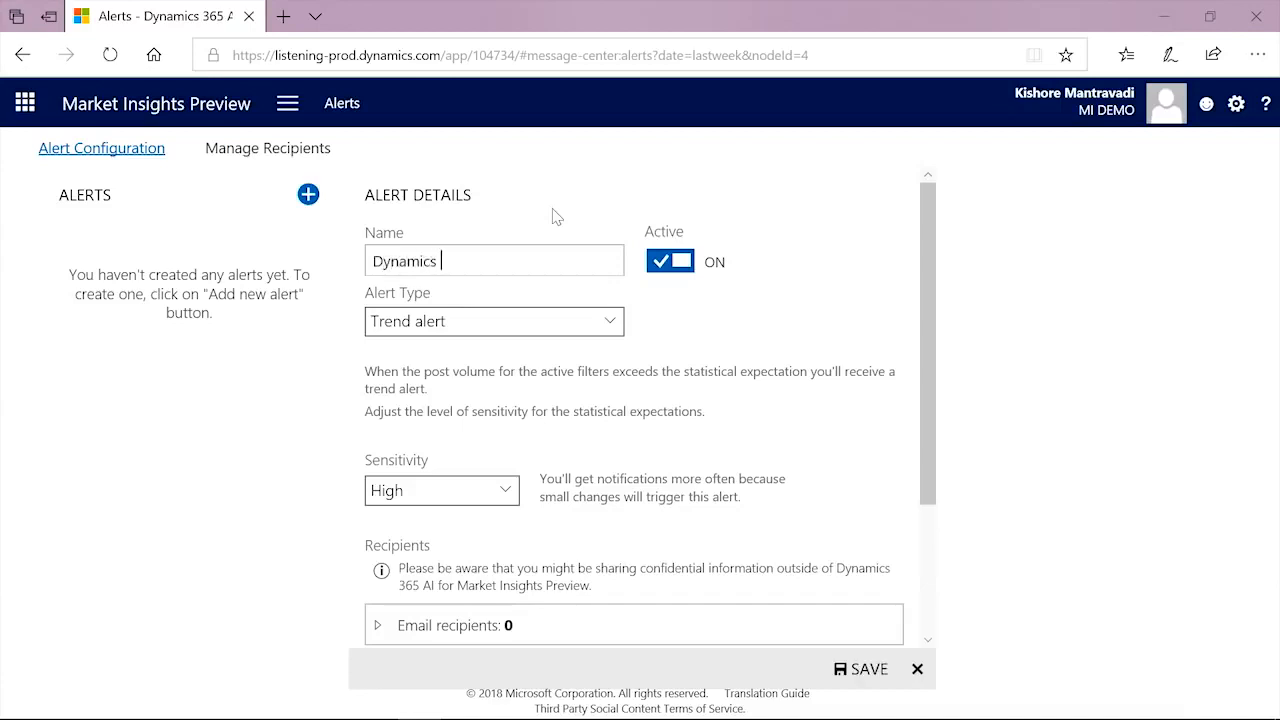
pyautogui.write(' 365 Info or Lead')
pyautogui.click(532, 330)
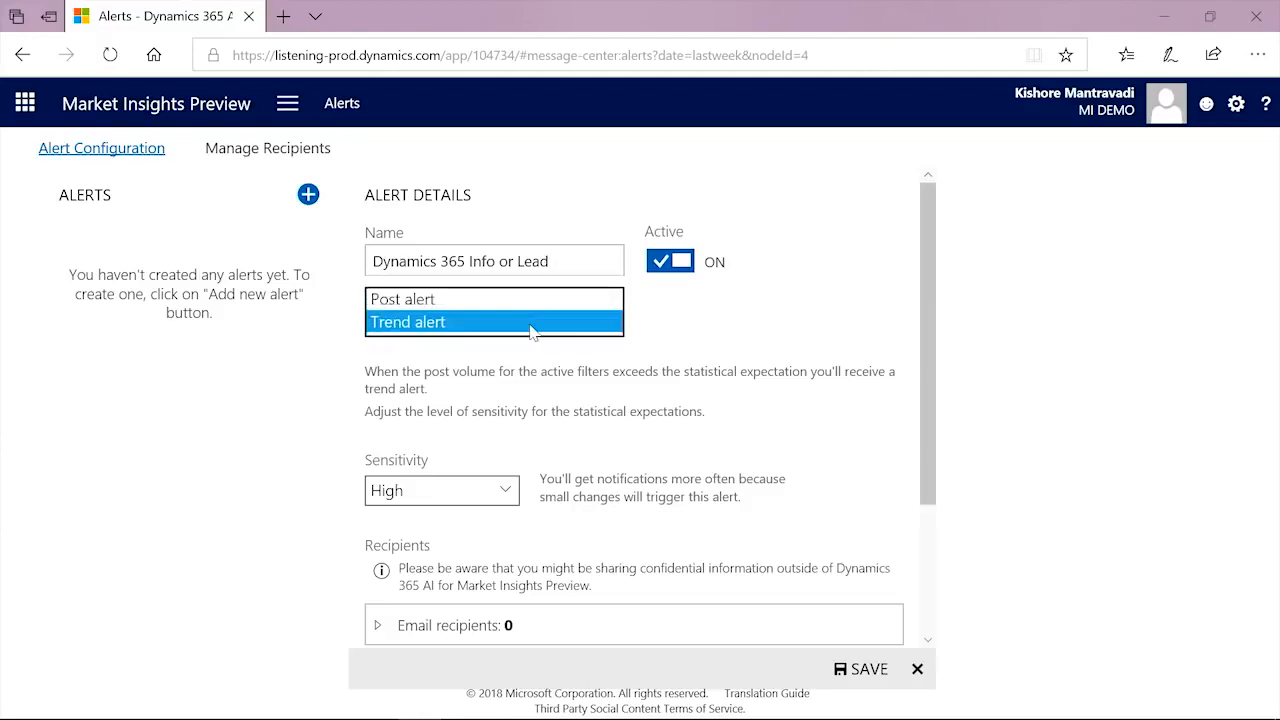
pyautogui.click(446, 302)
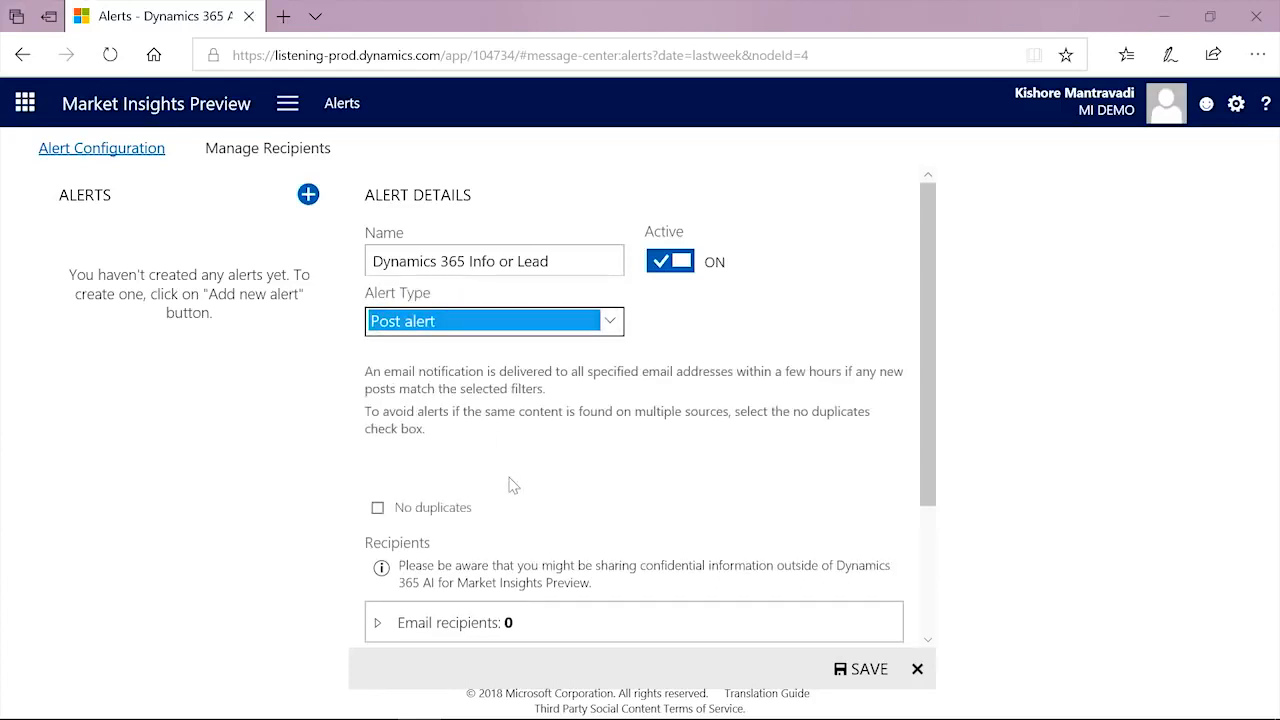
# Add the recipient's e-mail address to the alert's email recipients
pyautogui.scroll(-2, 632, 485)
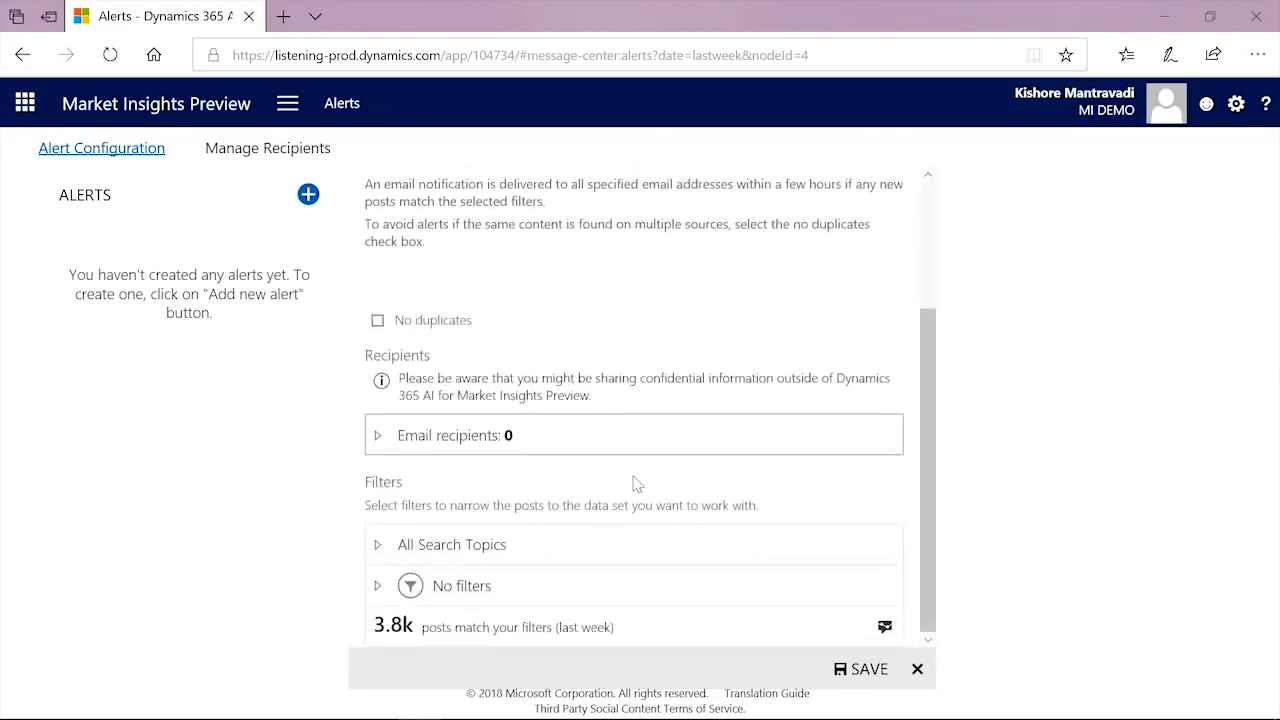
pyautogui.click(382, 438)
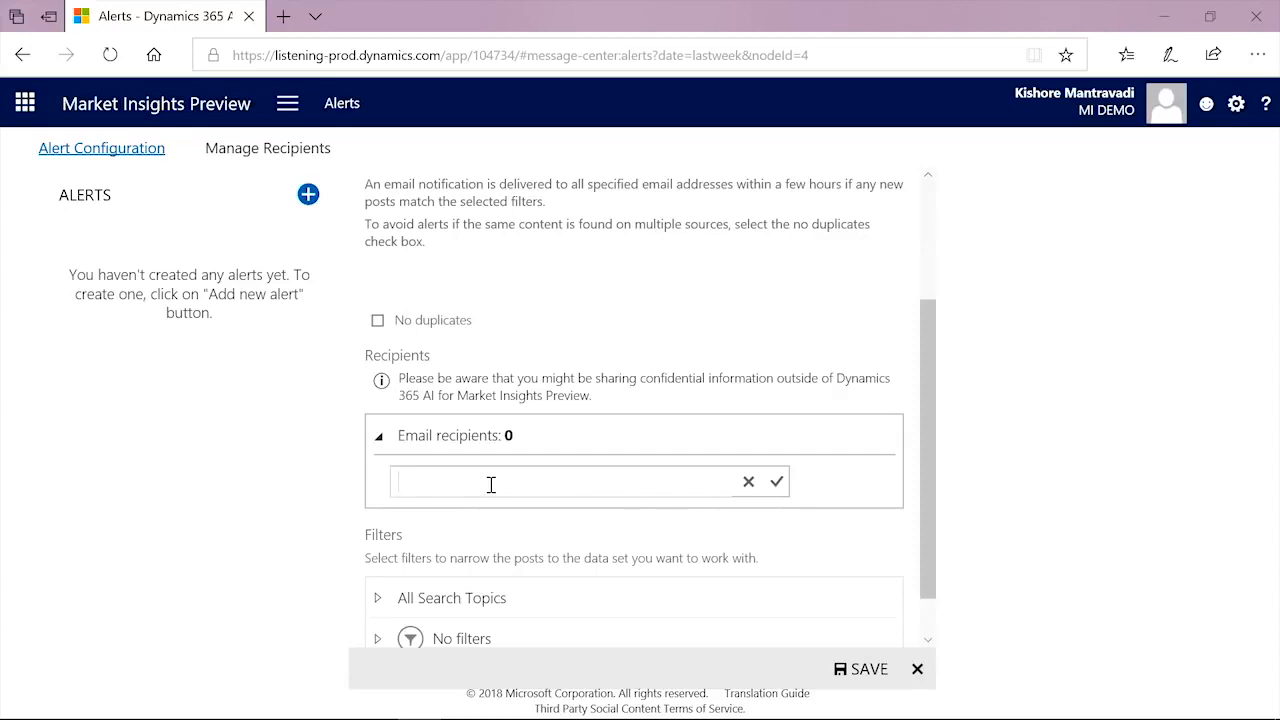
pyautogui.write('johndoe@contoso.com')
pyautogui.press('Return')
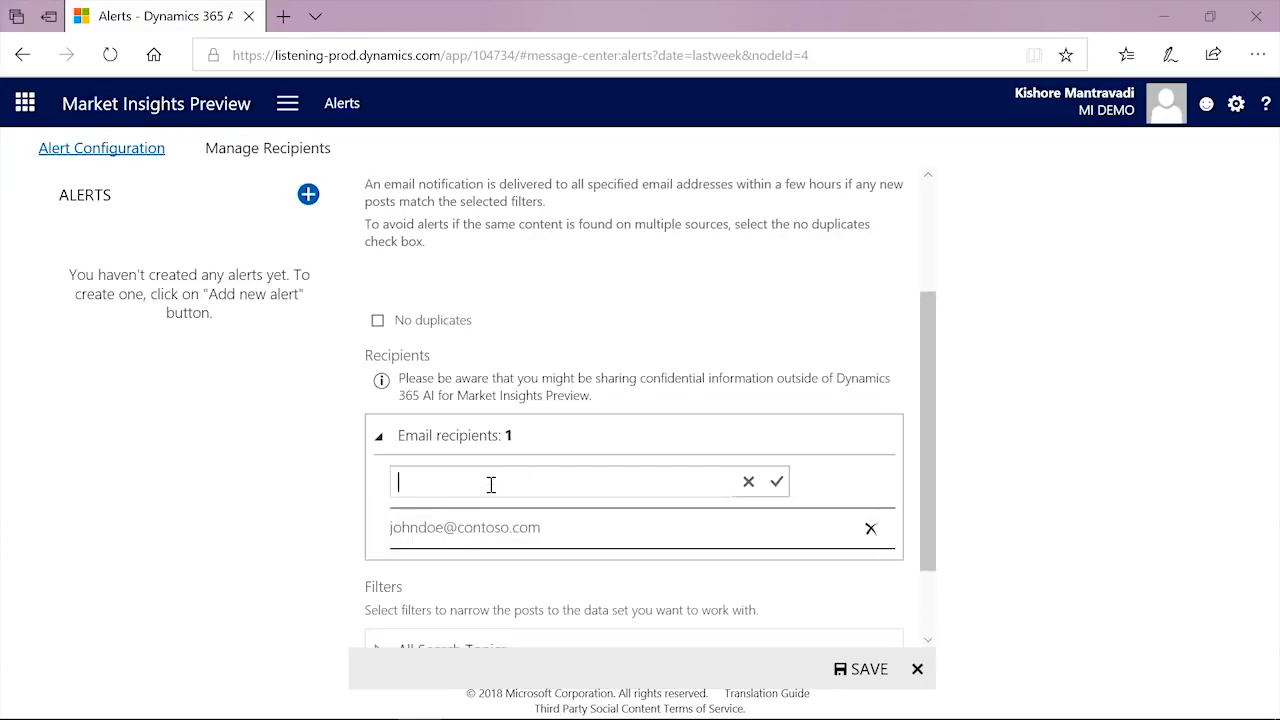
# Limit the alert's posts to the Dynamics 365 search topic in the Products category
pyautogui.scroll(-1, 491, 484)
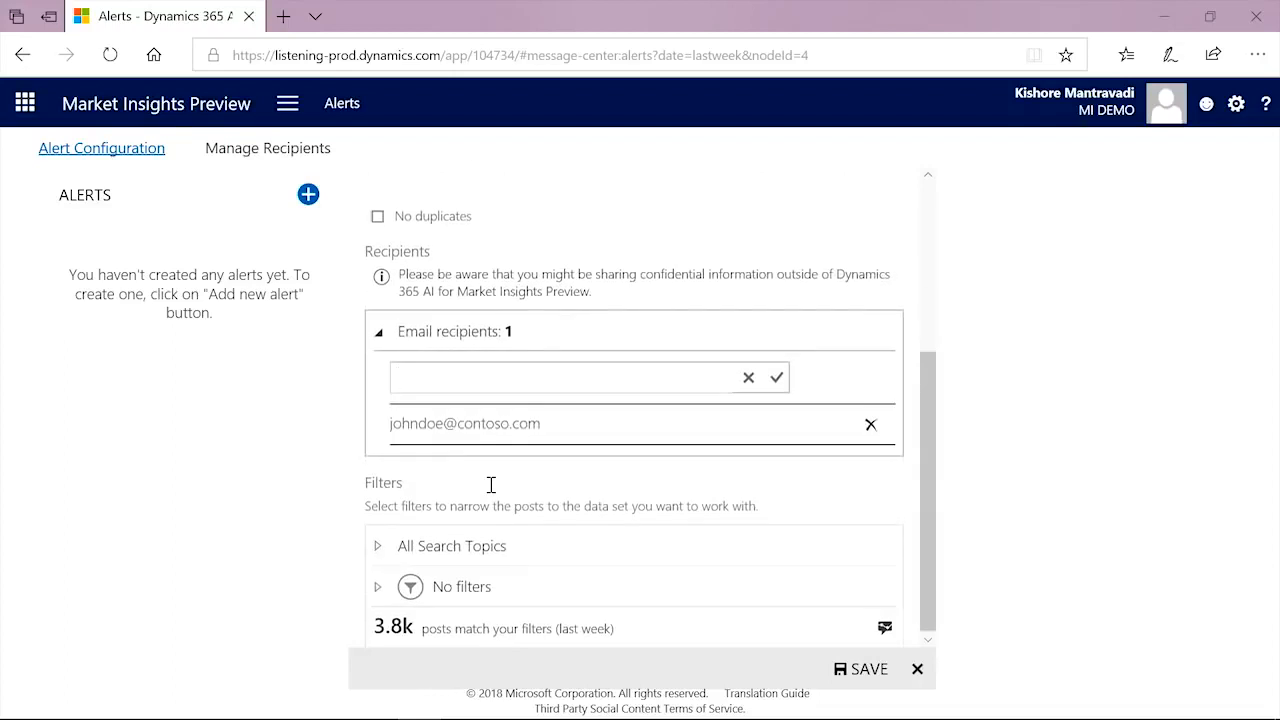
pyautogui.click(385, 548)
pyautogui.scroll(-2, 580, 568)
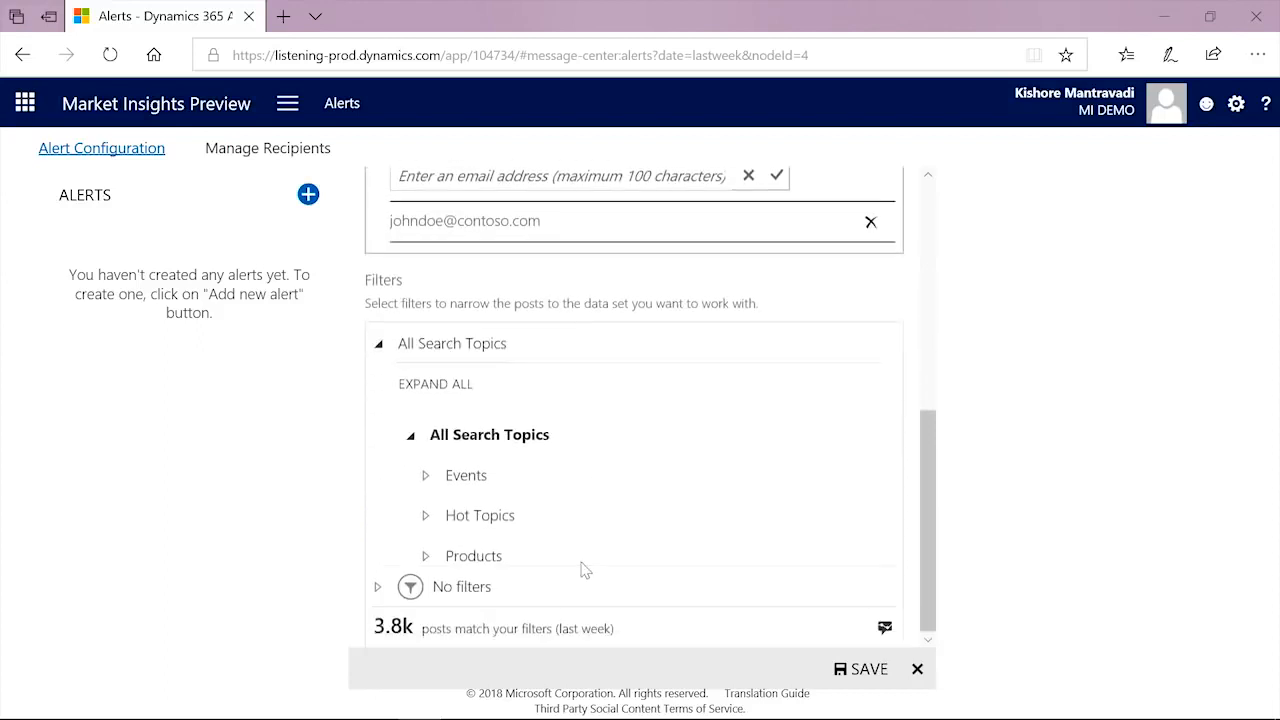
pyautogui.click(426, 556)
pyautogui.scroll(-1, 578, 568)
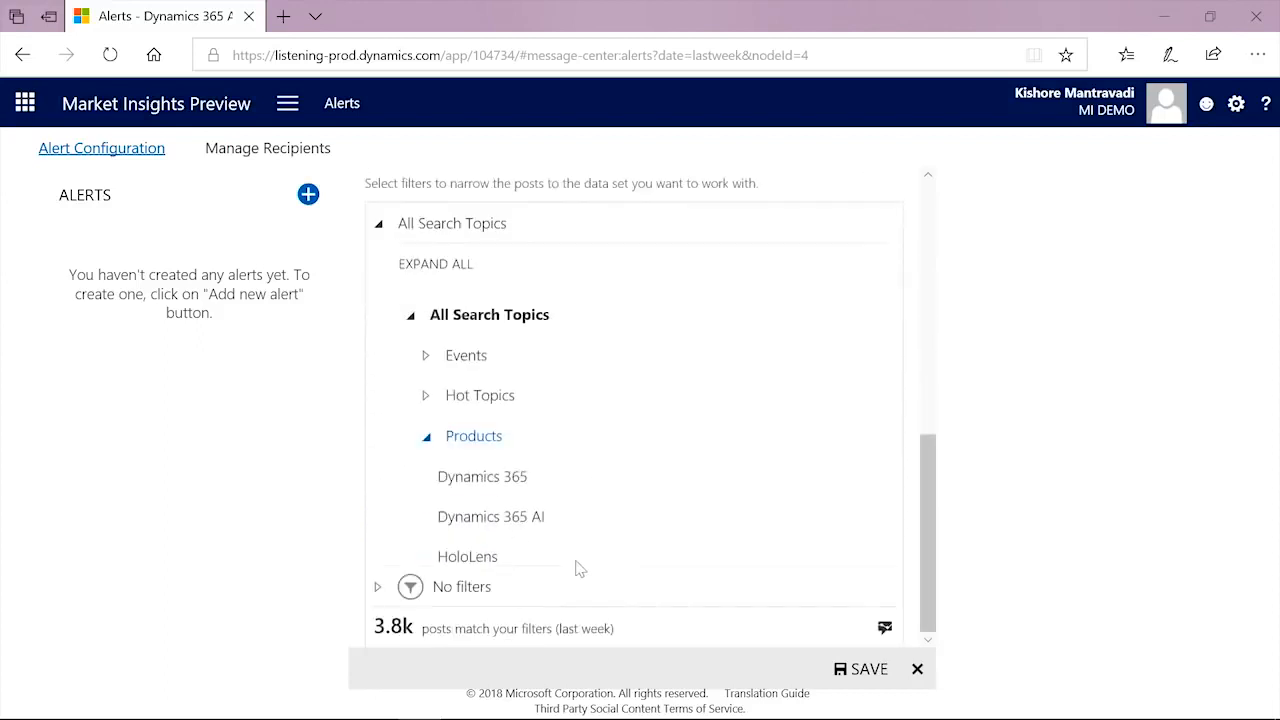
pyautogui.click(489, 480)
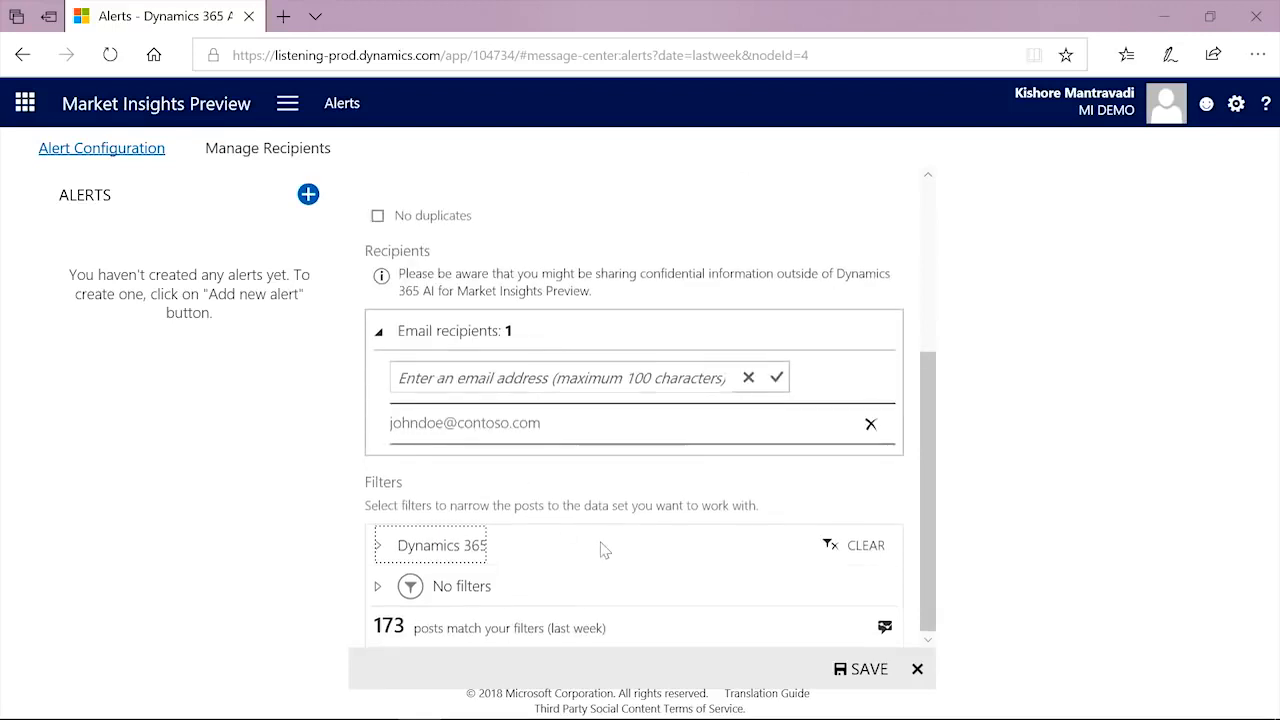
# Filter the alert by the Information request and Purchase intention tags and save the alert
pyautogui.click(379, 592)
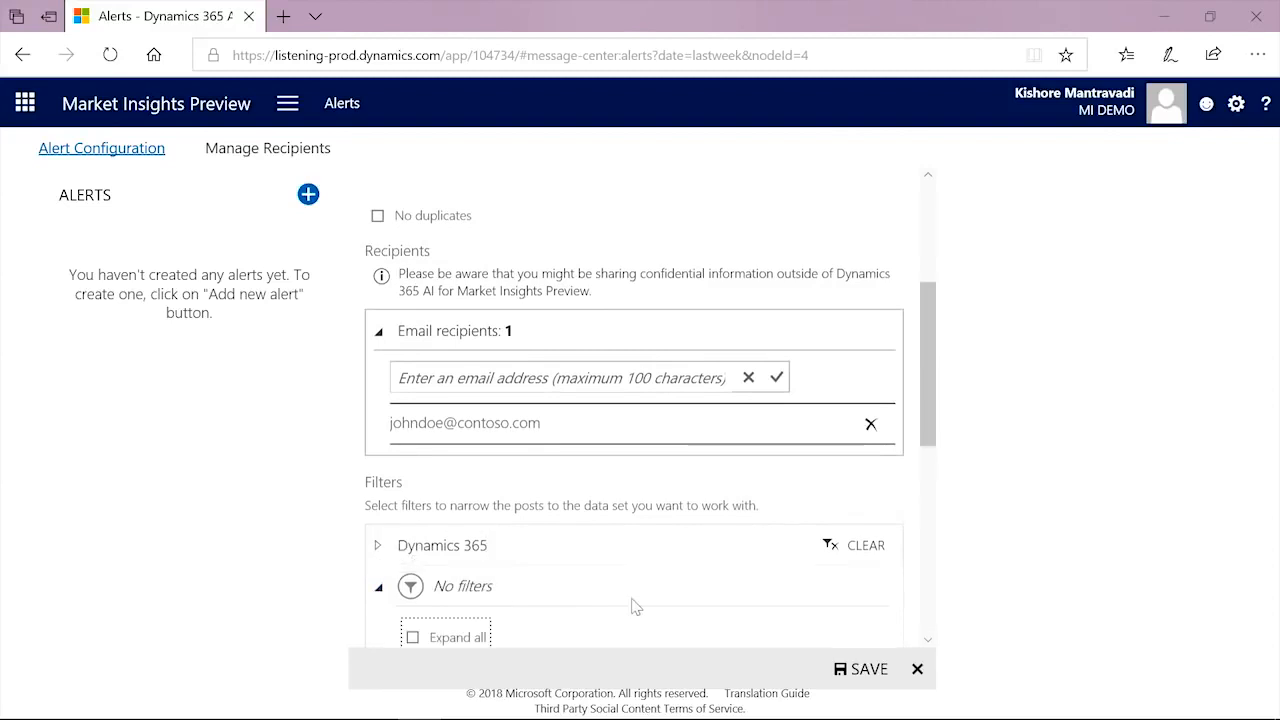
pyautogui.scroll(-5, 634, 603)
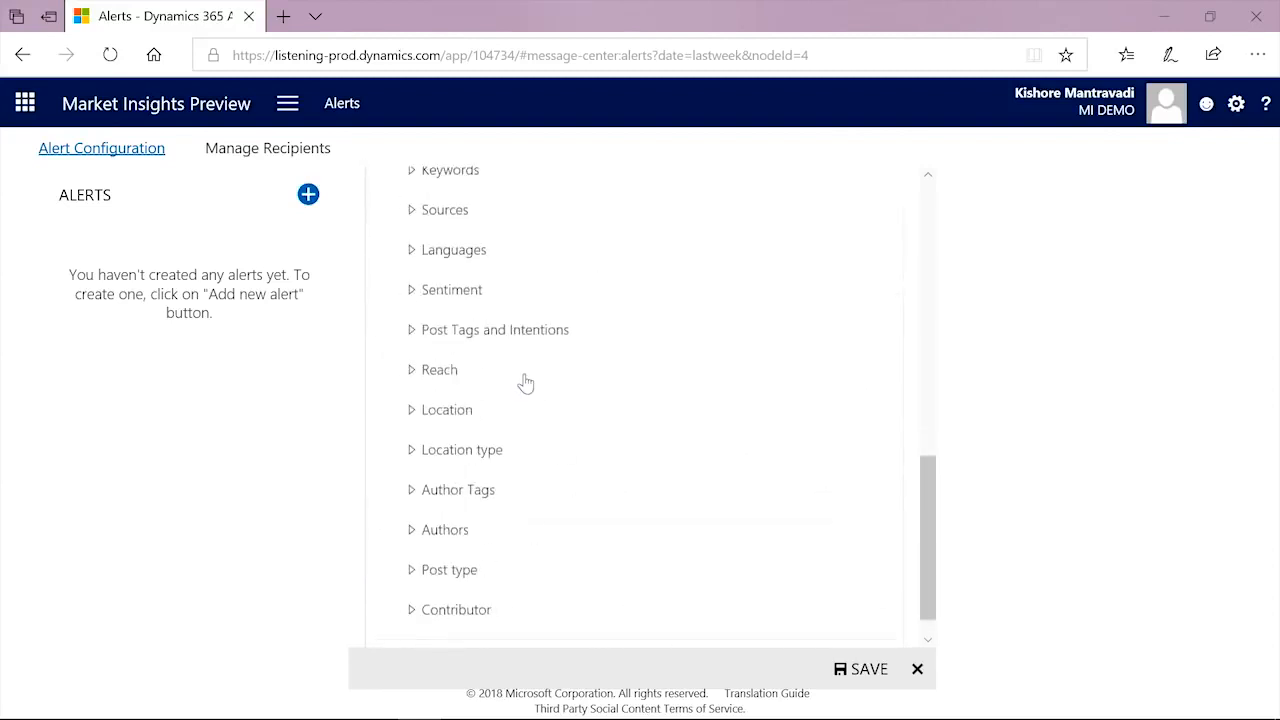
pyautogui.click(413, 332)
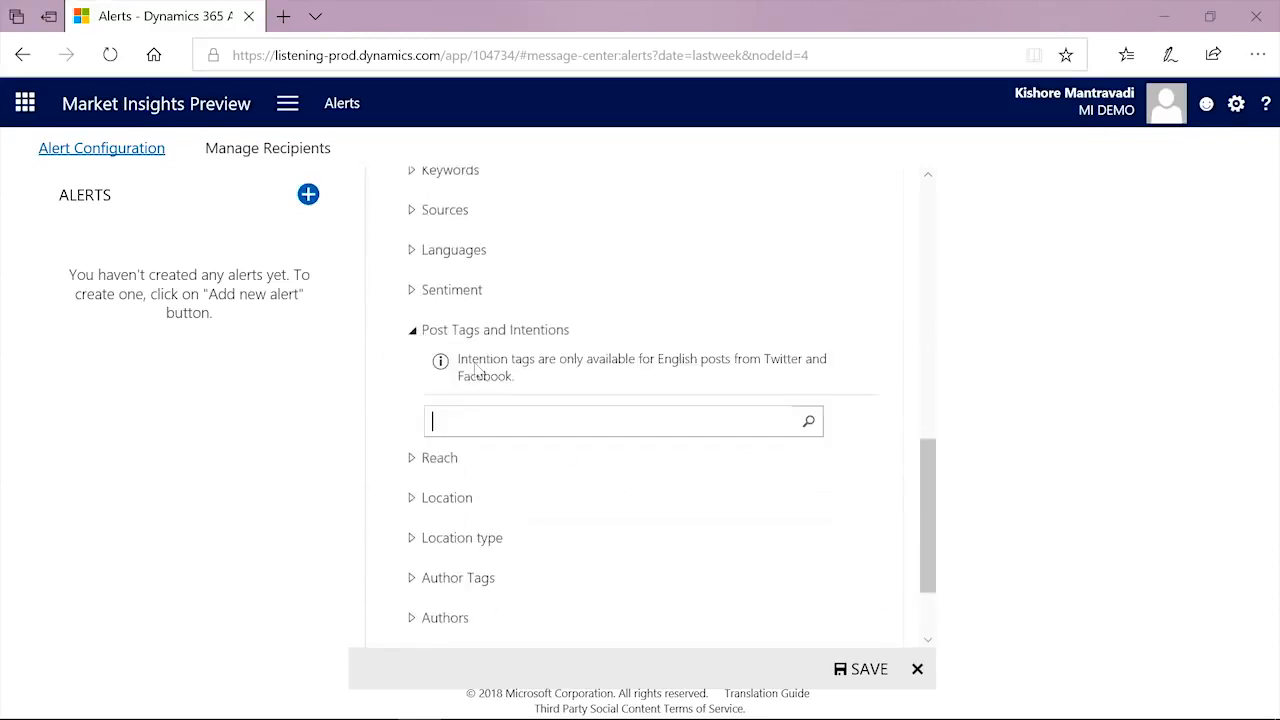
pyautogui.write('info')
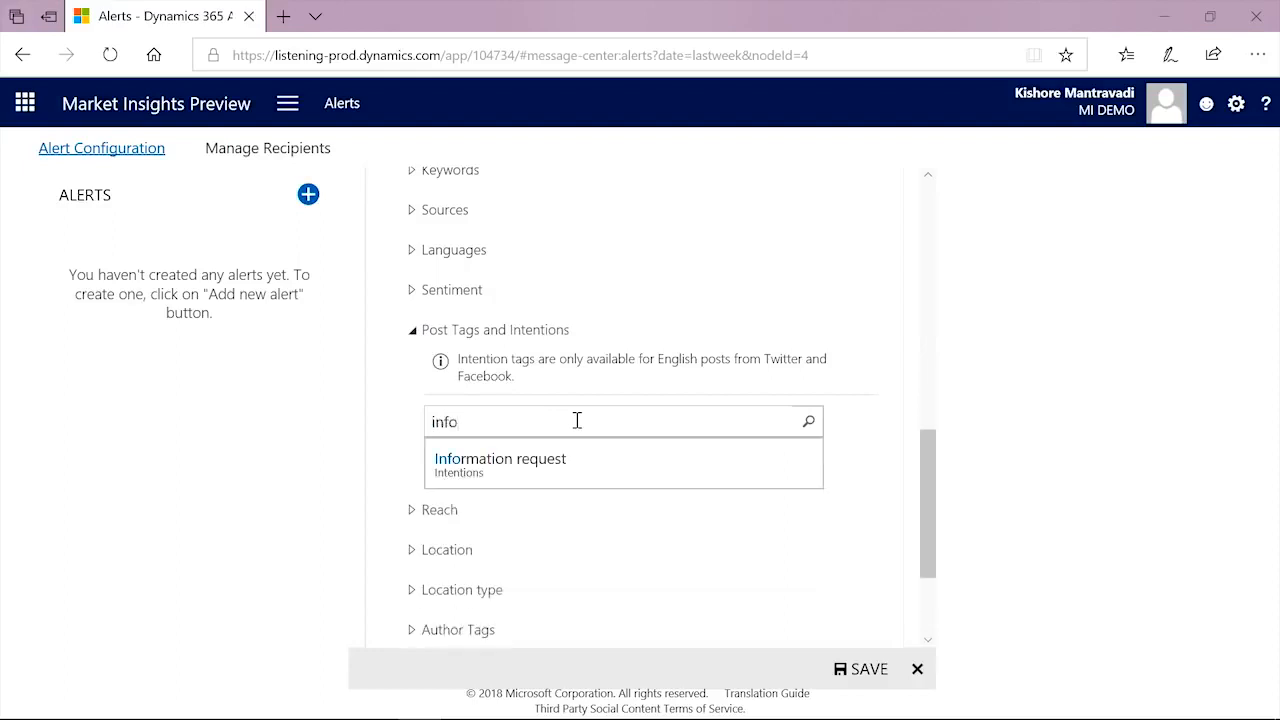
pyautogui.click(518, 480)
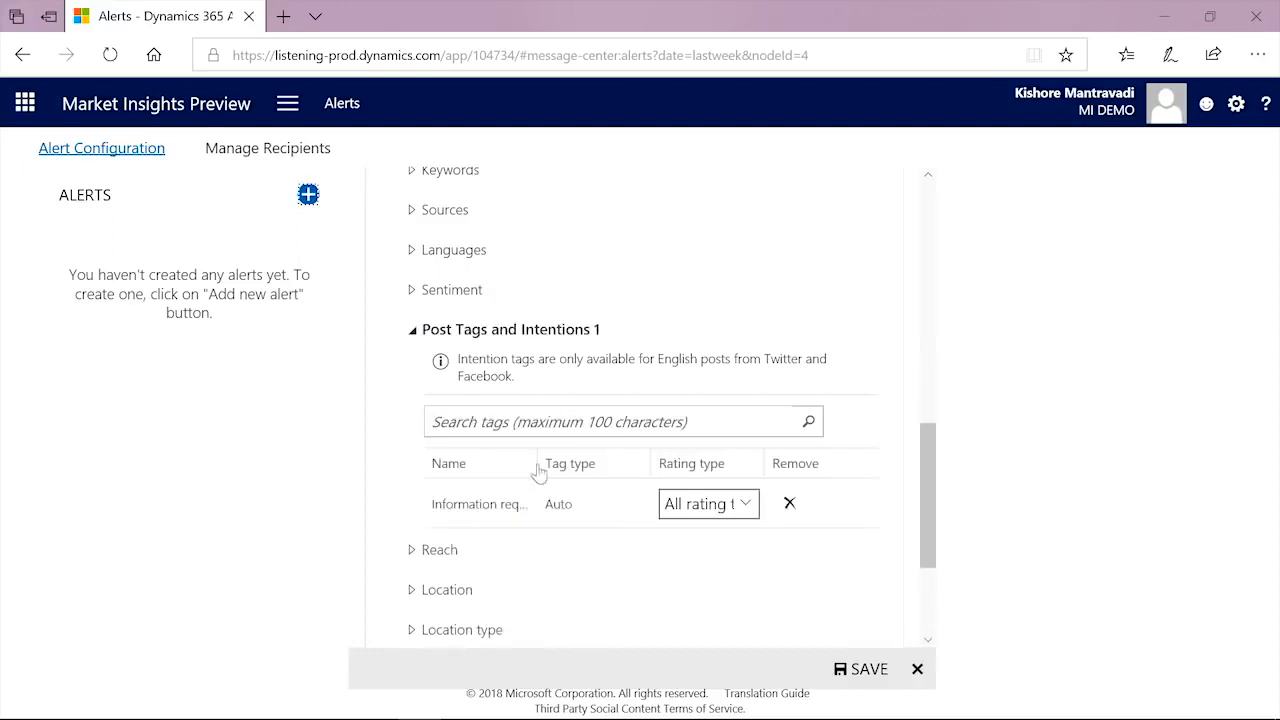
pyautogui.click(650, 414)
pyautogui.write('purchase')
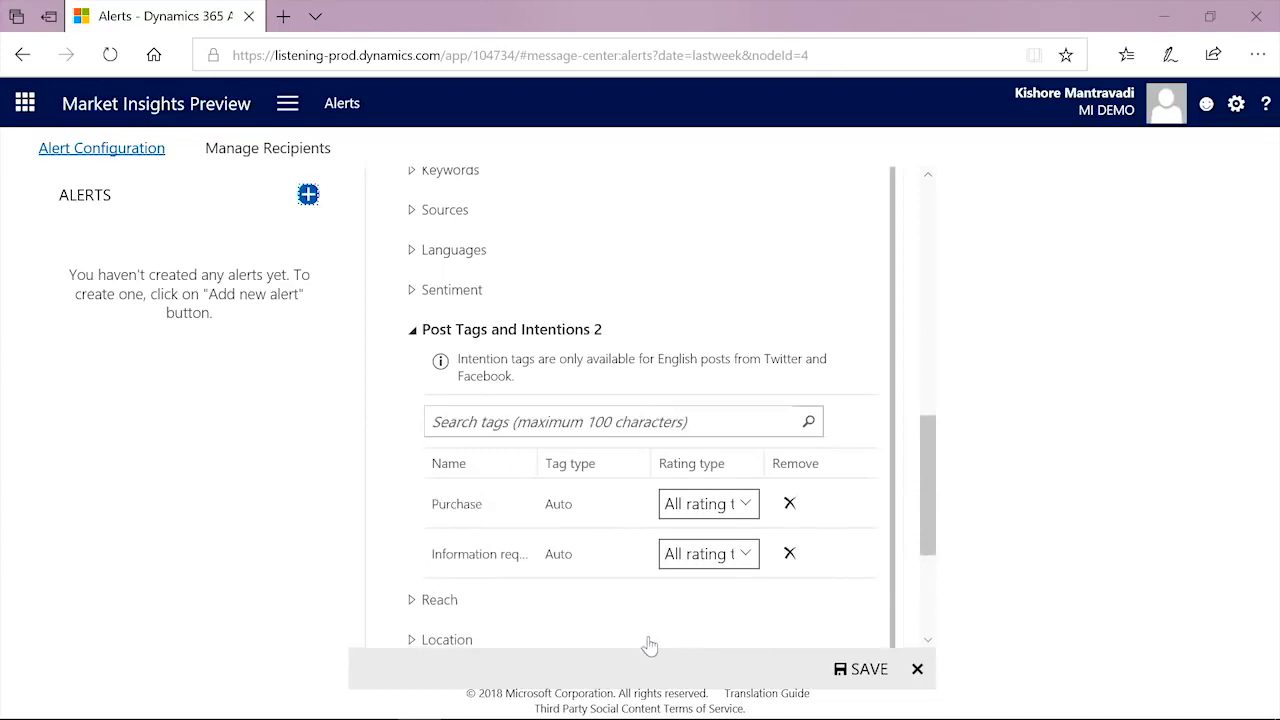
pyautogui.scroll(-3, 646, 645)
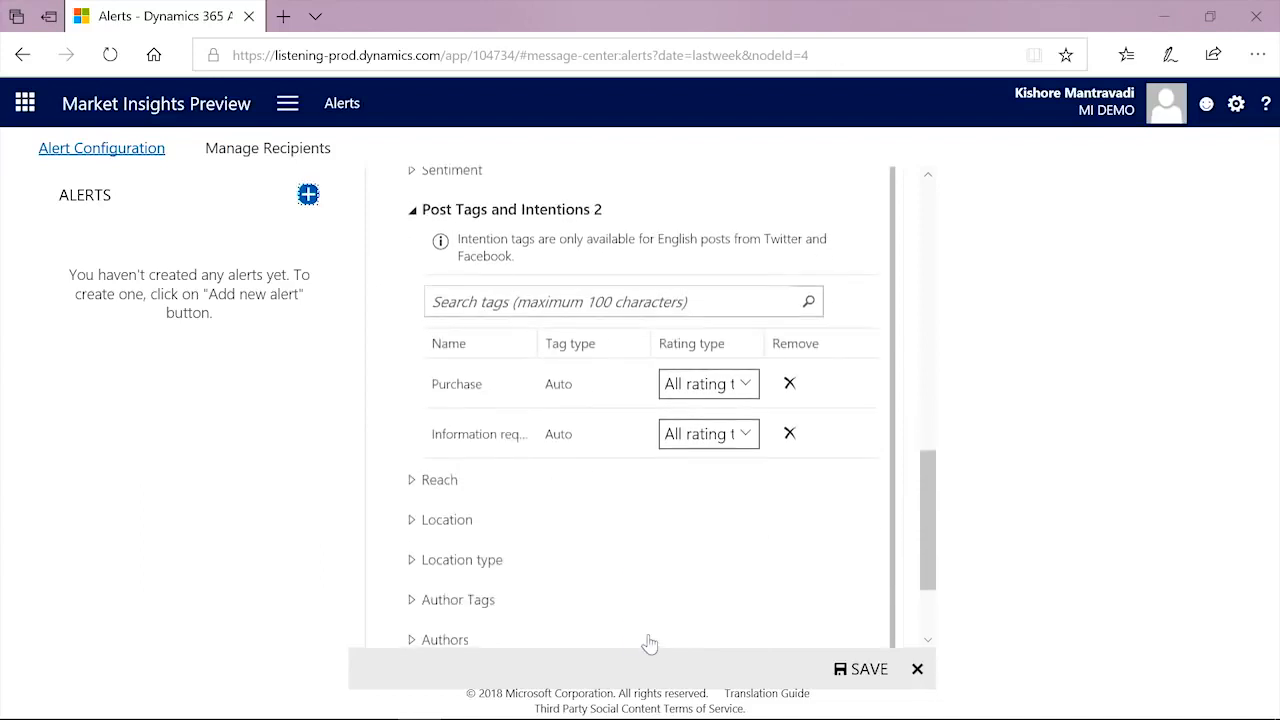
pyautogui.click(870, 670)
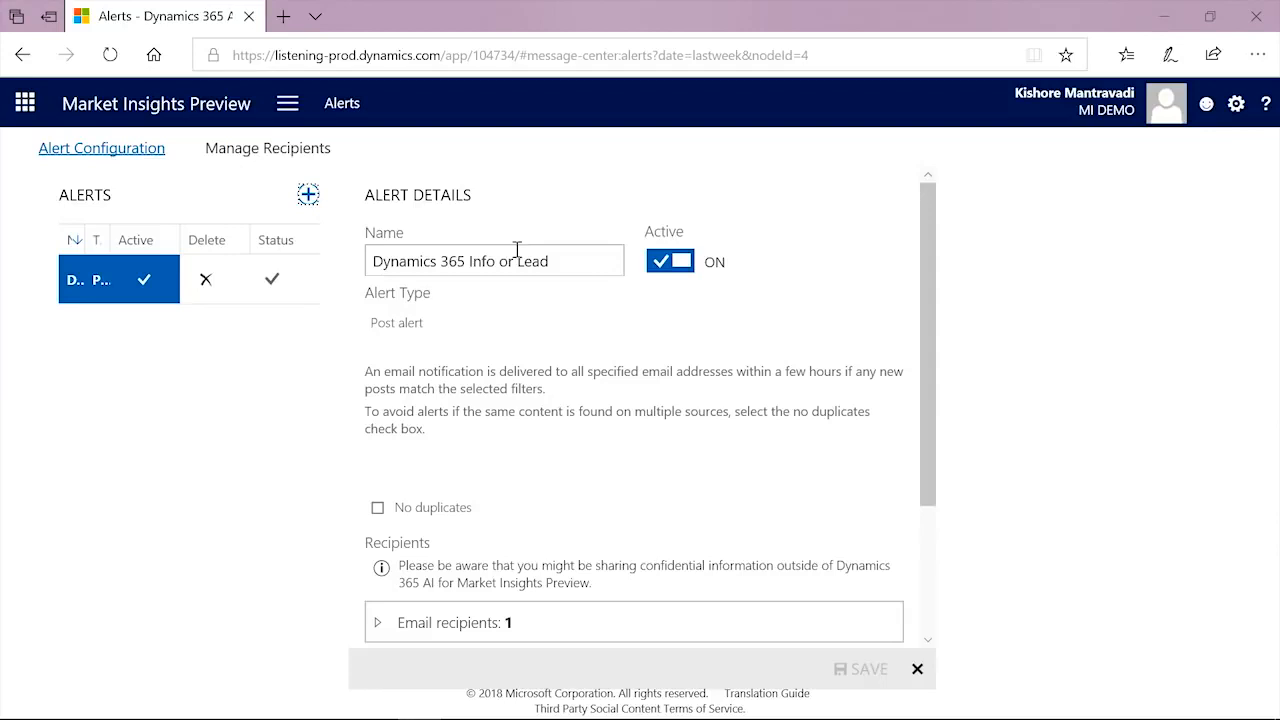
# Show the Analytics overview for all search topics and dismiss the welcome introduction
pyautogui.click(193, 110)
pyautogui.click(139, 596)
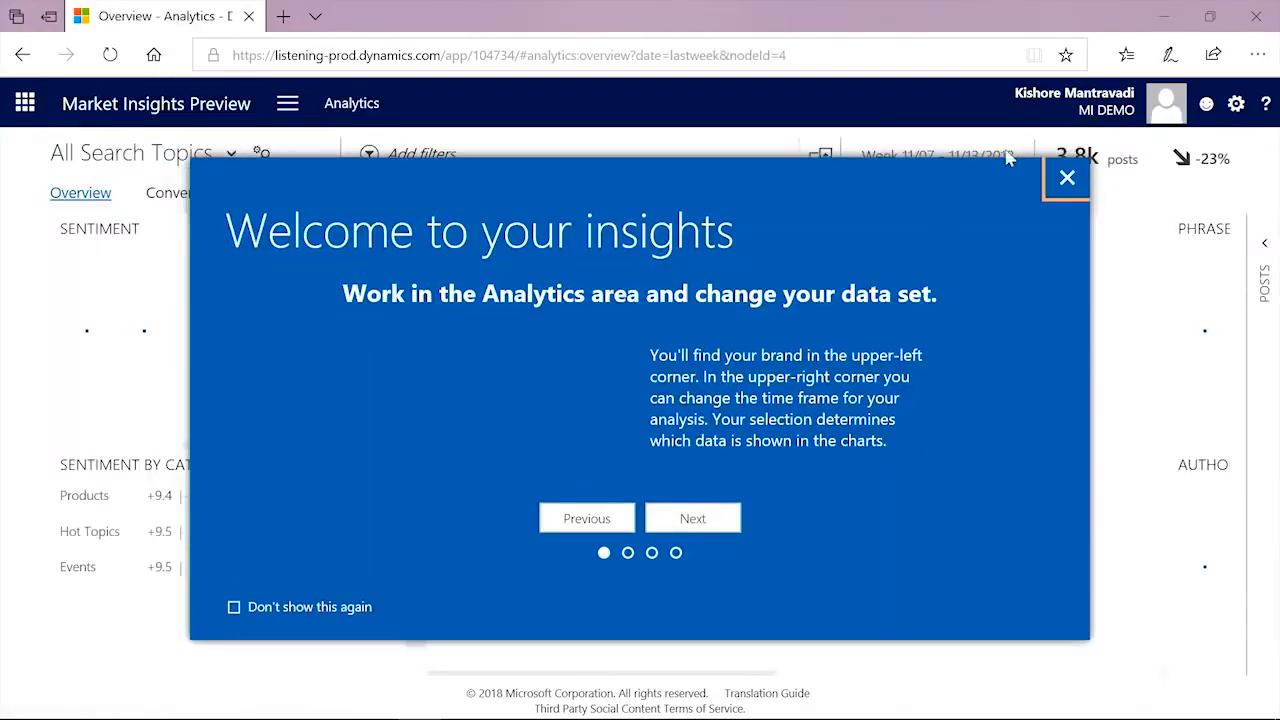
pyautogui.click(1066, 180)
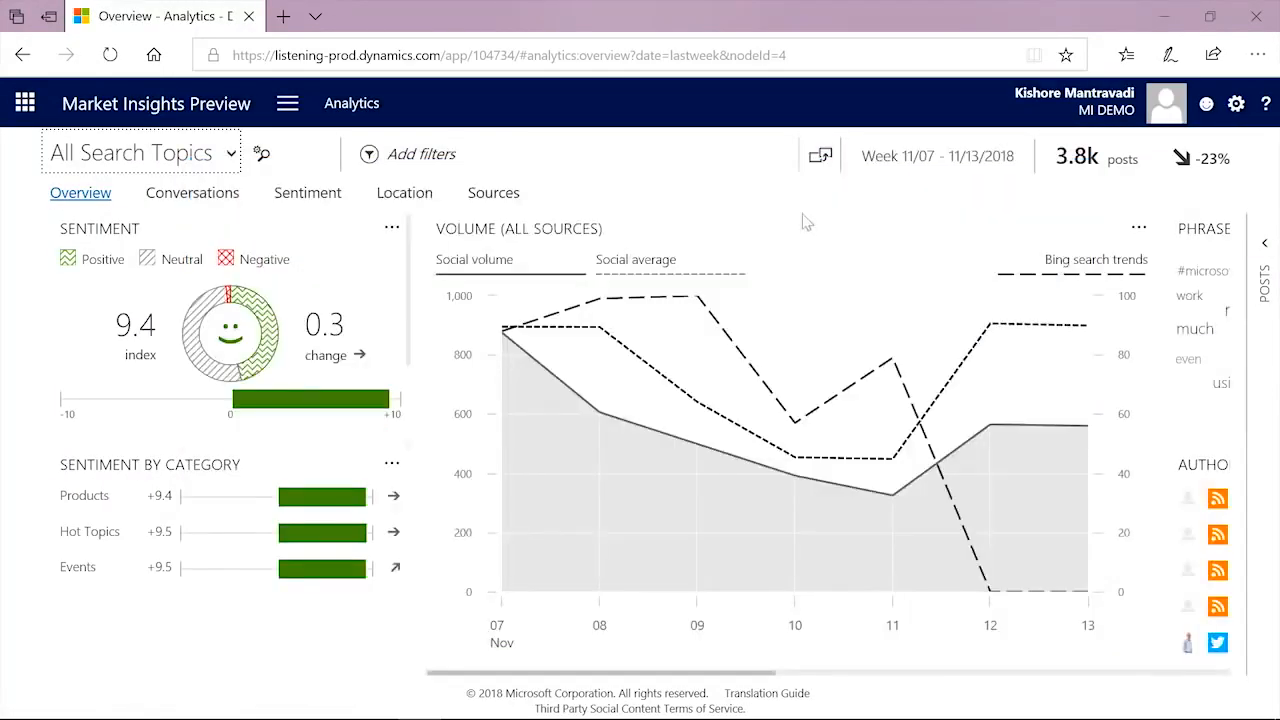